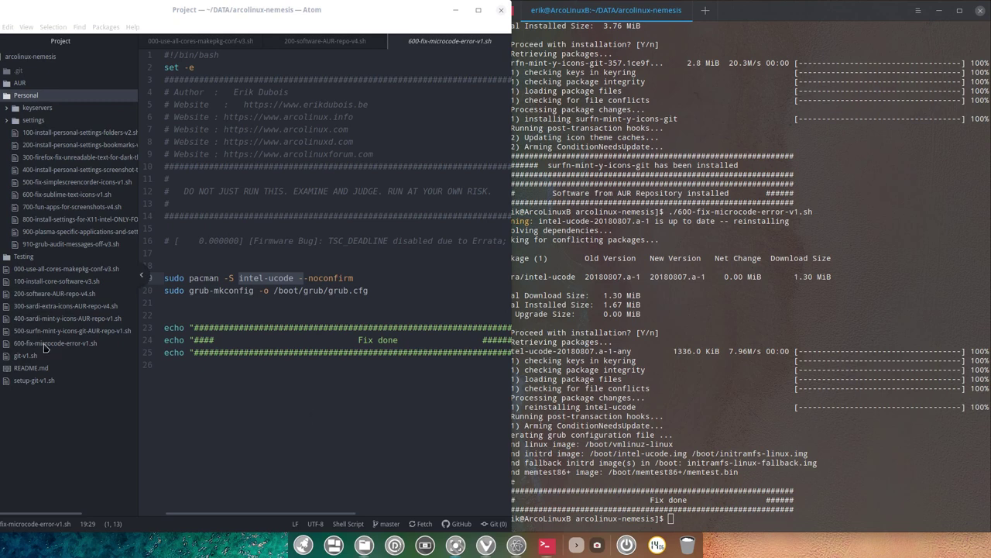
Open 100-install-personal-settings-folders-v2.sh from the Personal folder in Atom and close the terminal.
click(69, 343)
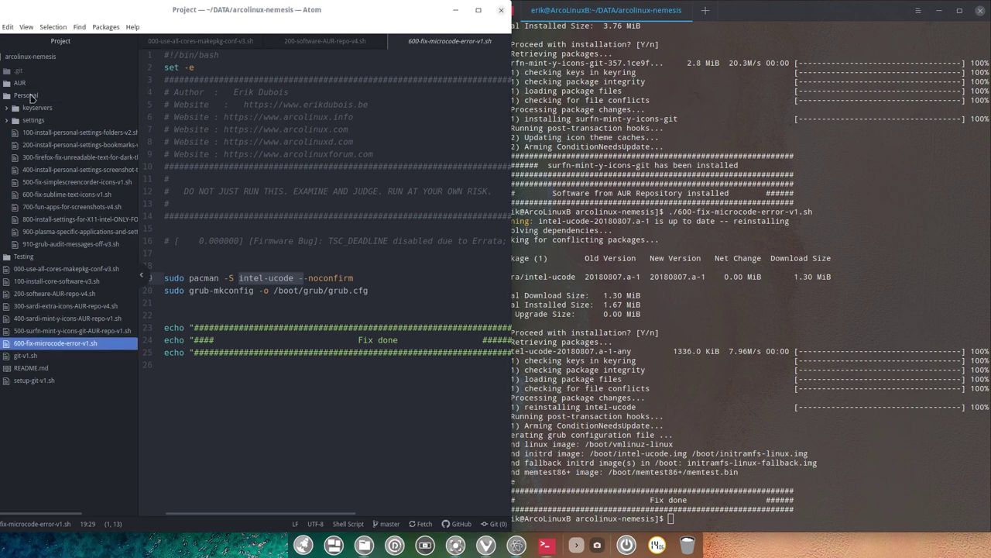
click(27, 95)
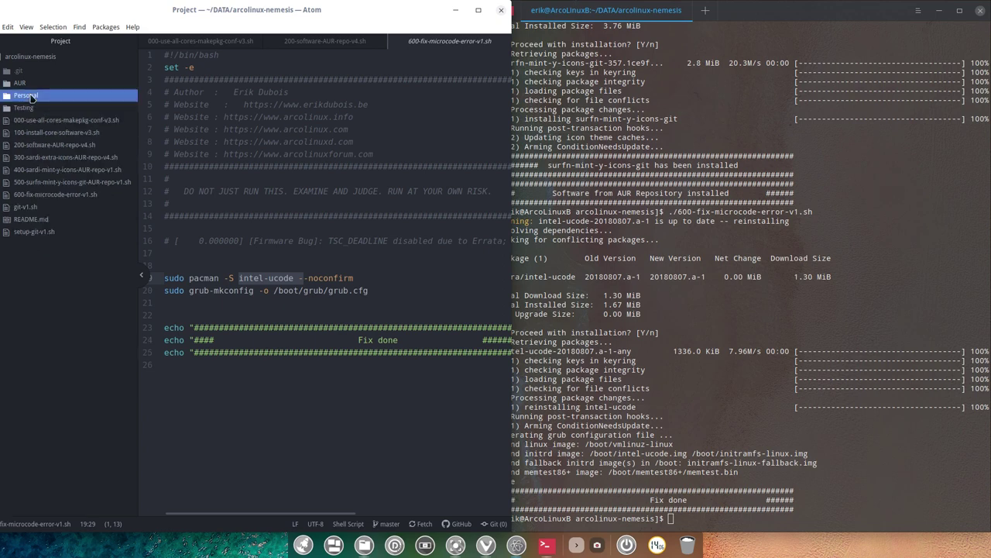
click(31, 97)
click(41, 135)
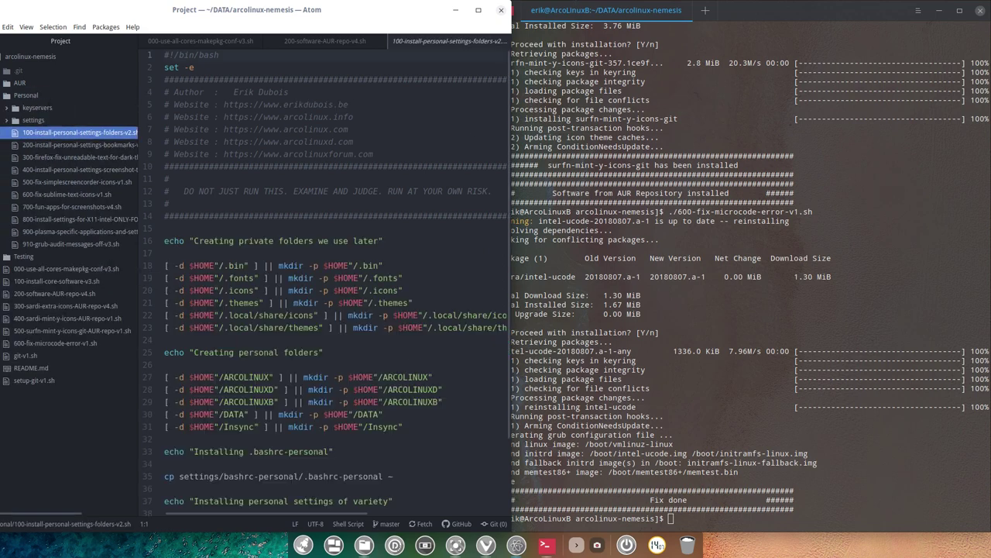
click(980, 10)
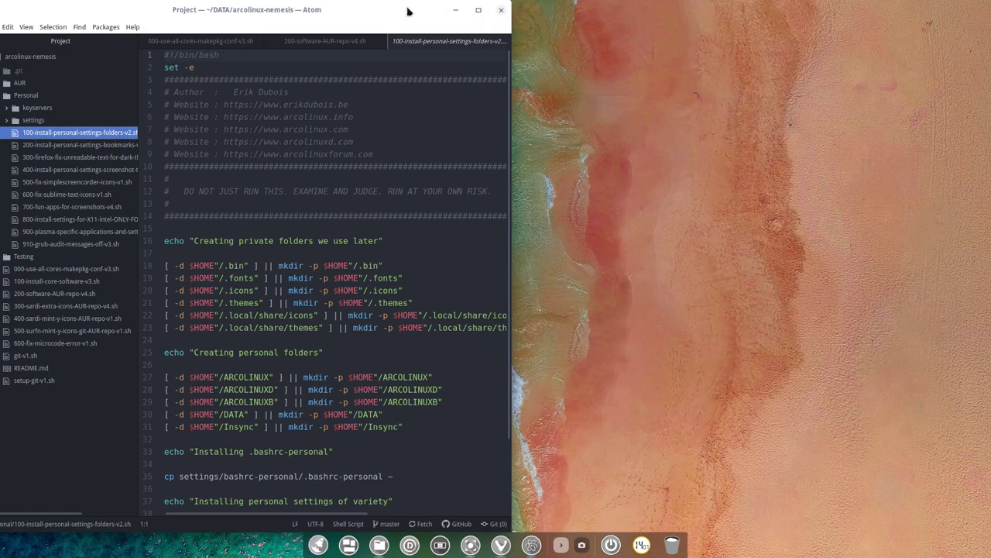
Open the arcolinux-nemesis Personal folder in the file manager and bring up its context menu.
drag(407, 8, 787, 9)
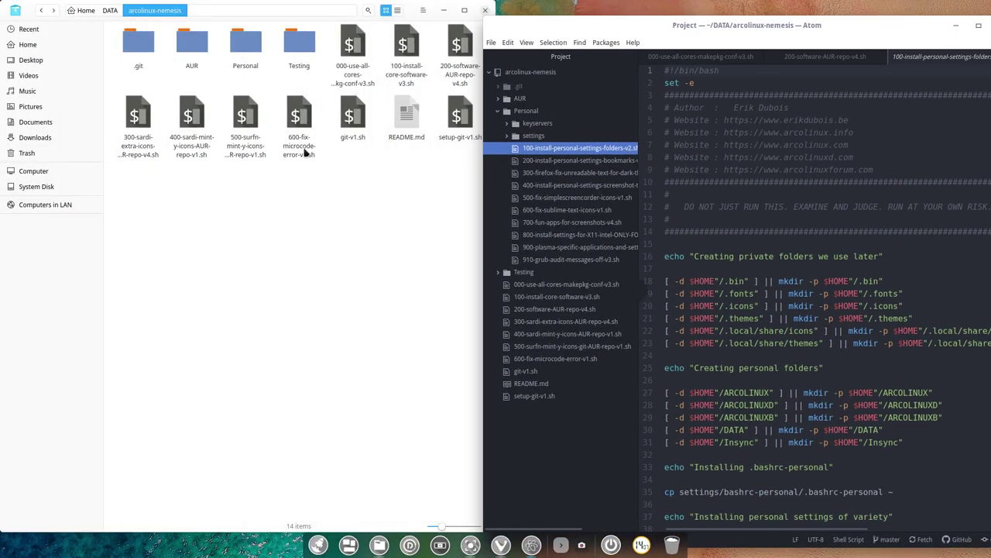
double_click(238, 48)
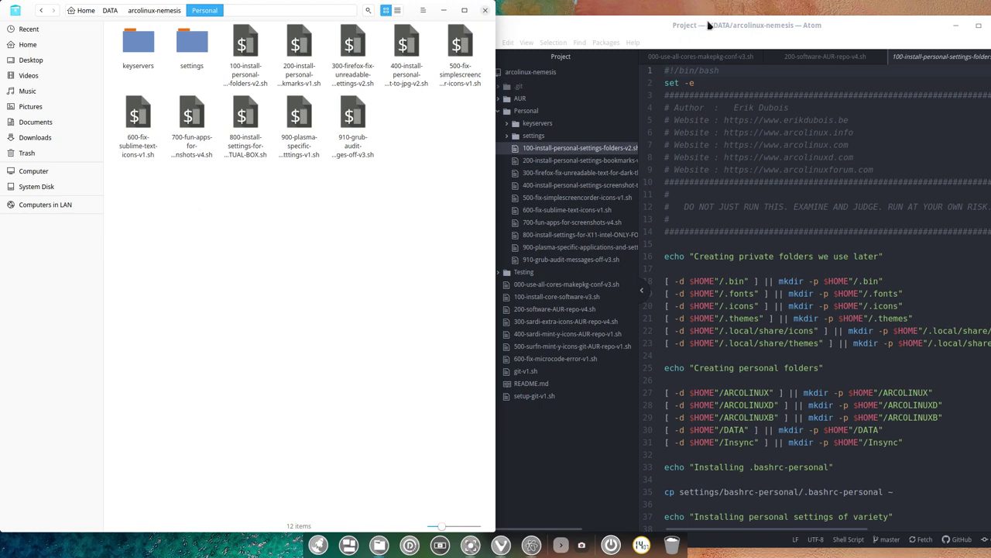
drag(714, 25, 246, 215)
right_click(398, 100)
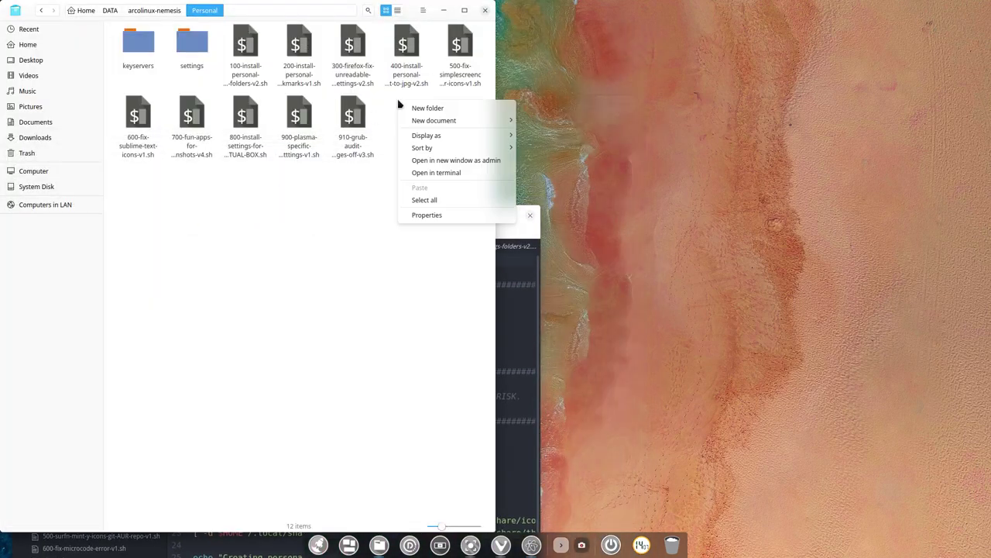
Open a terminal in the Personal folder on the right half, with Atom placed top left.
click(466, 173)
drag(574, 78, 990, 127)
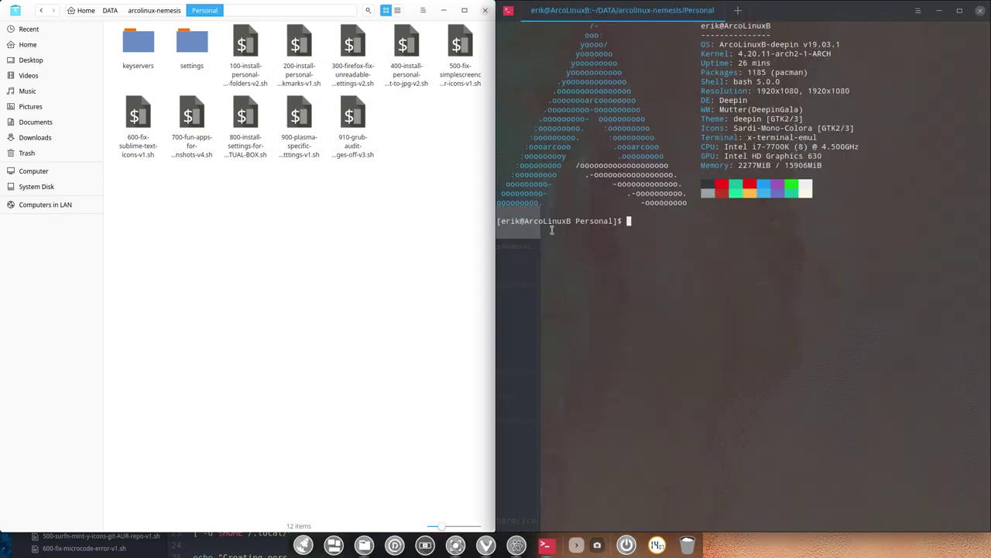
click(516, 545)
drag(350, 212, 0, 39)
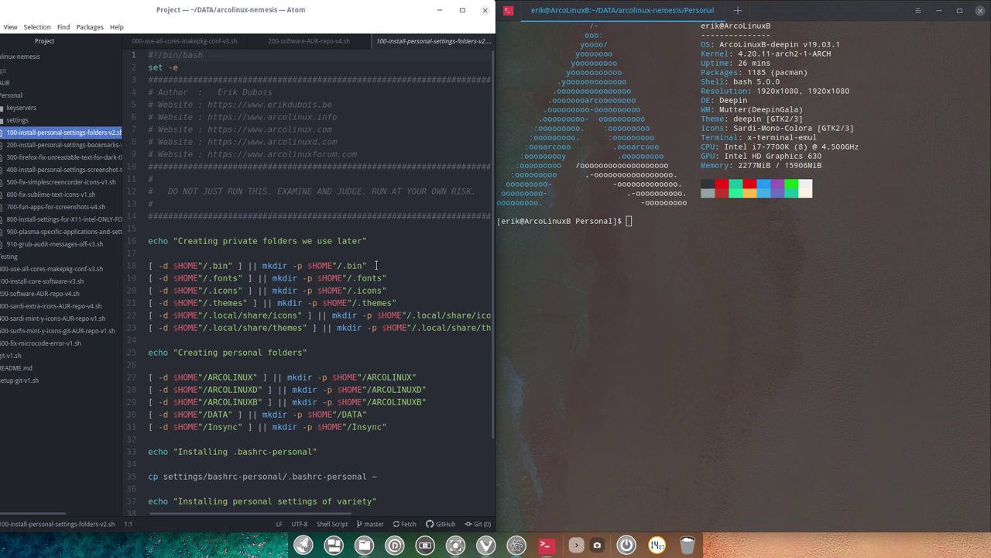
drag(376, 265, 141, 270)
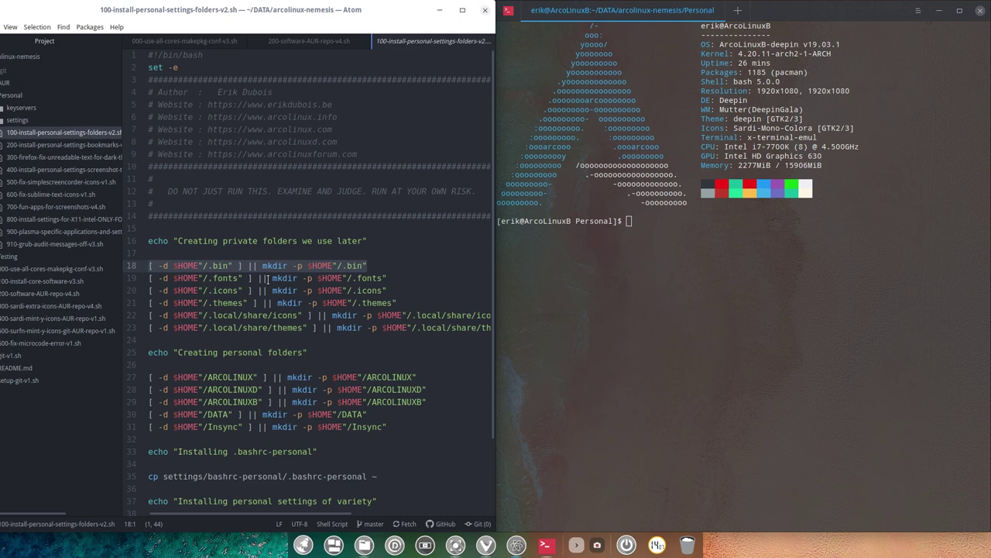
Enter ./1 in the terminal and Tab-complete the personal-settings folders script name.
click(612, 234)
text(./1)
key(Tab)
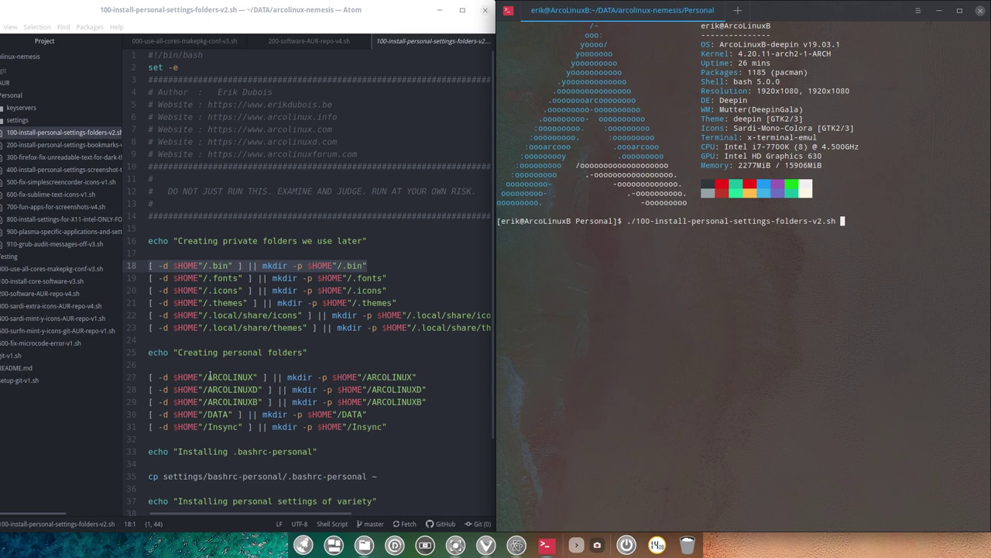
Review lines 27-30 and the .bashrc-personal copy line, then run the script.
drag(207, 377, 255, 377)
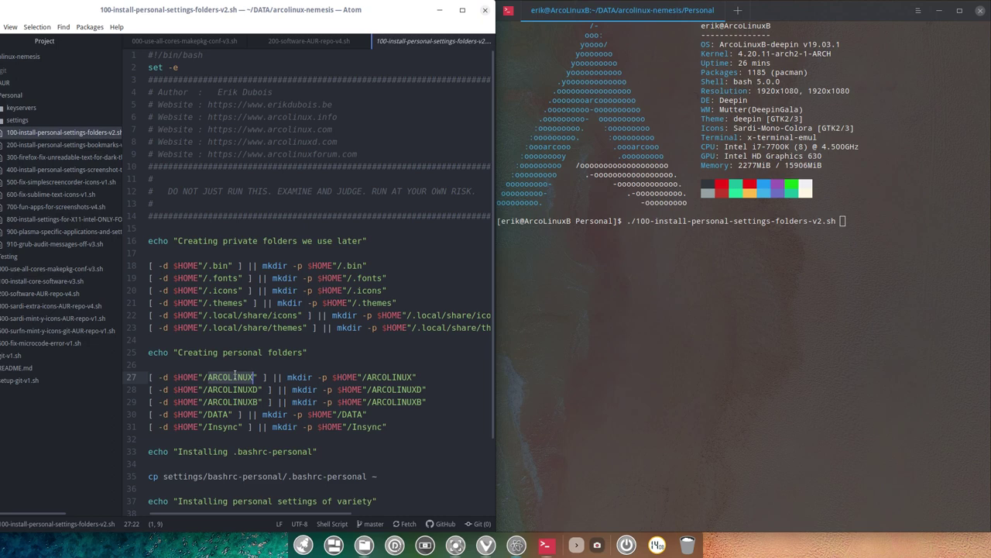
click(236, 390)
click(236, 402)
click(225, 414)
click(227, 390)
click(228, 377)
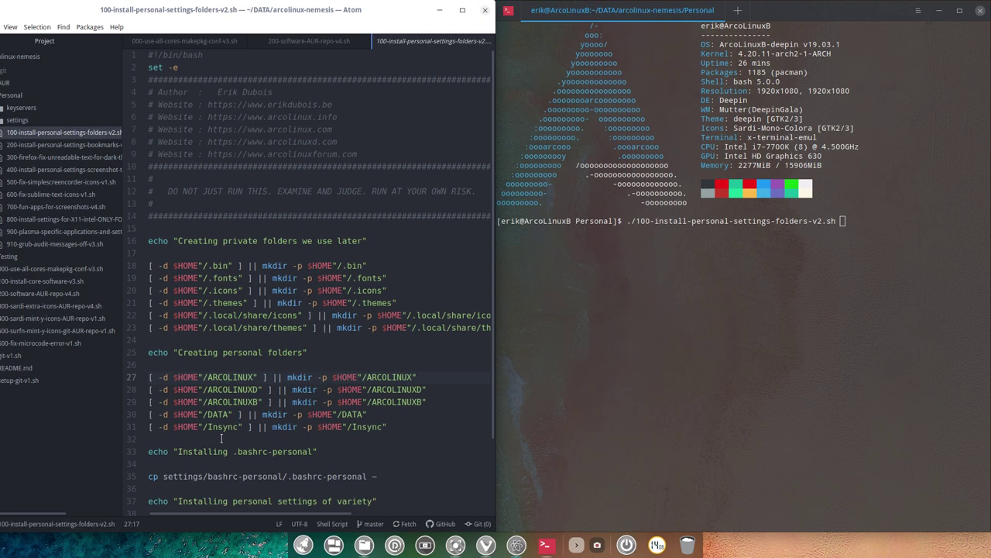
scroll(221, 439, down, 3)
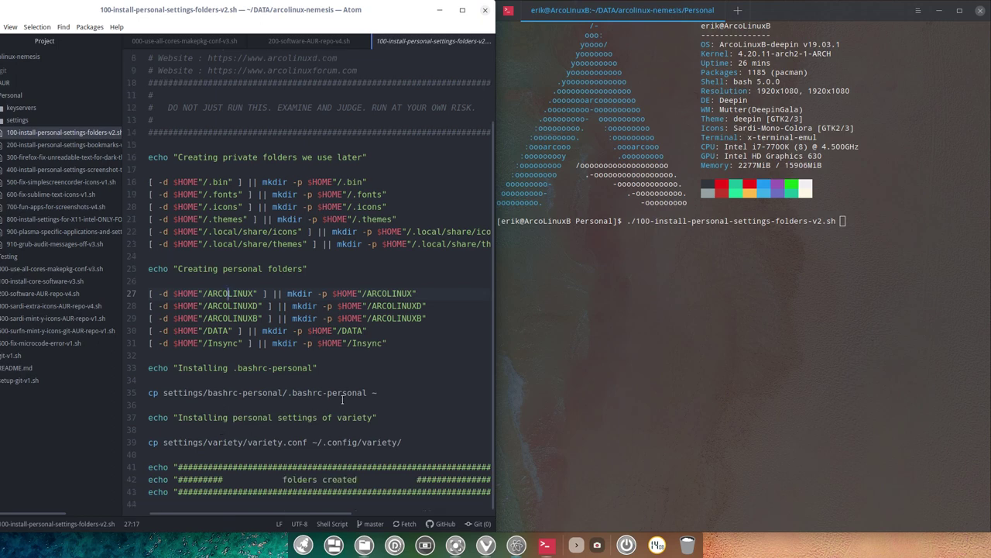
drag(384, 391, 147, 393)
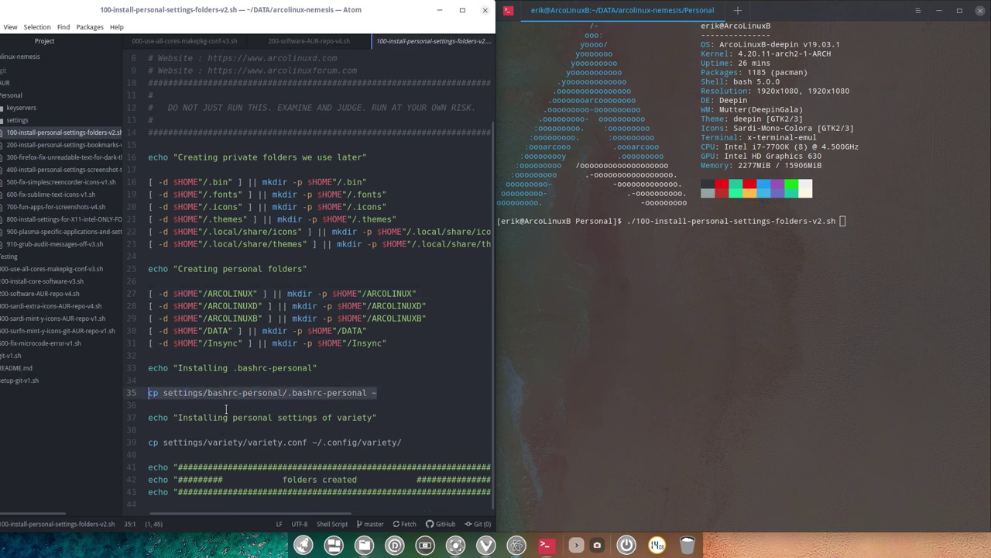
click(642, 331)
key(Return)
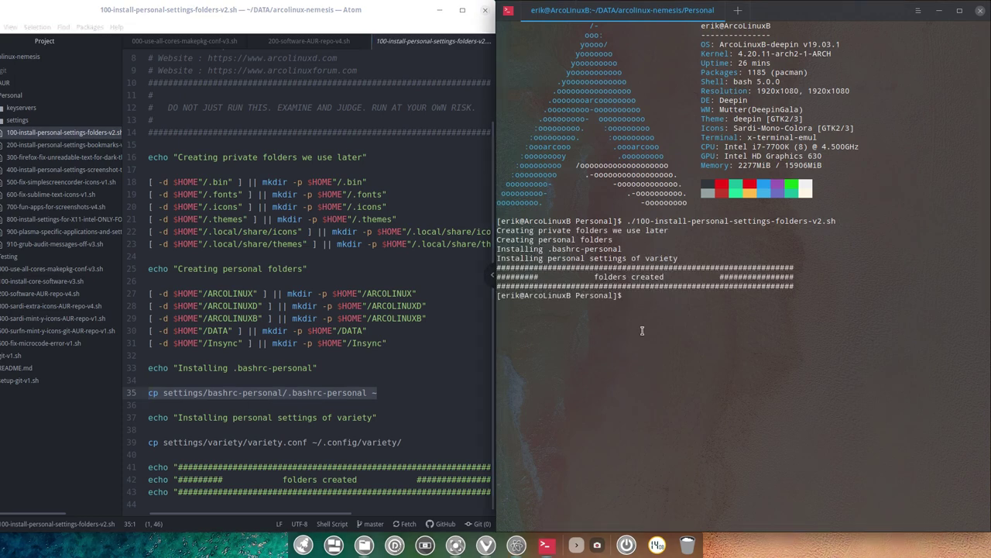
Open settings/bashrc-personal/.bashrc-personal in Sublime Text and enlarge the font.
click(438, 10)
double_click(193, 45)
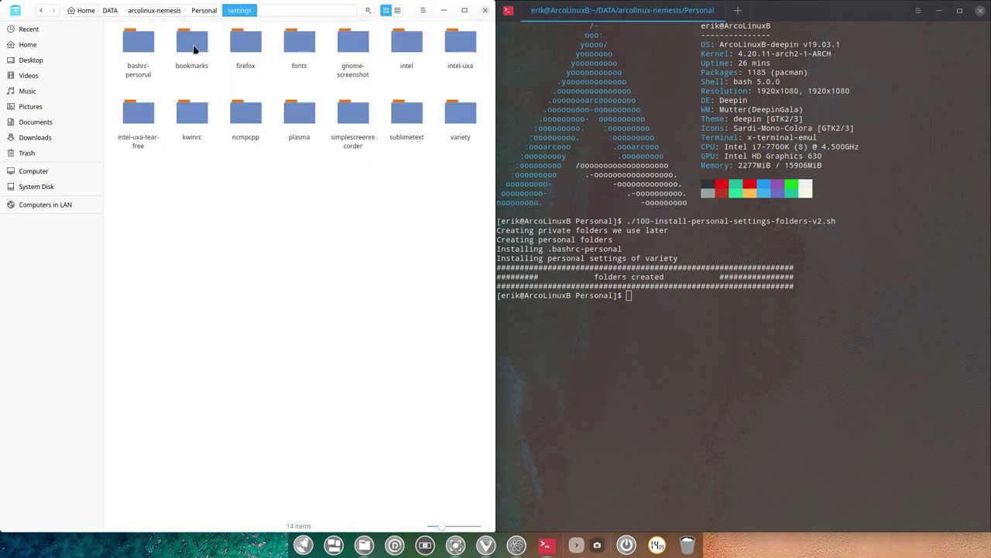
double_click(138, 45)
double_click(139, 43)
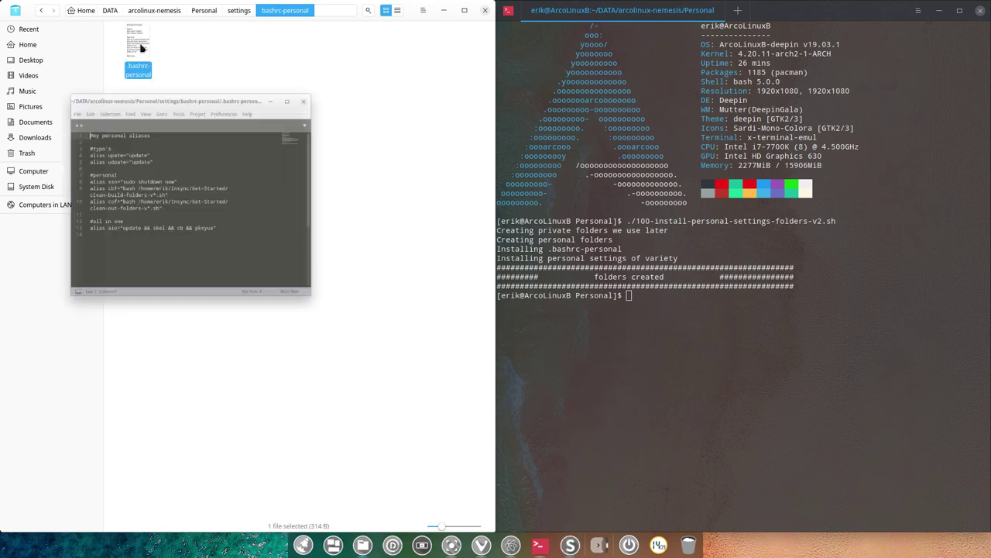
drag(193, 43, 448, 123)
key(ctrl+plus)
key(ctrl+plus)
key(ctrl+plus)
key(ctrl+plus)
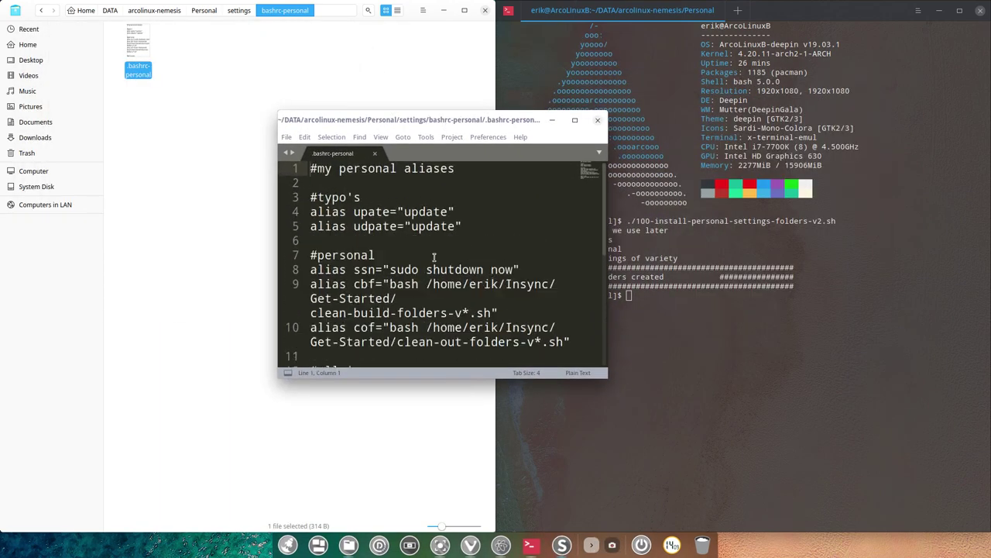
Review the upate, cof and typo aliases in .bashrc-personal.
click(367, 210)
scroll(434, 235, down, 3)
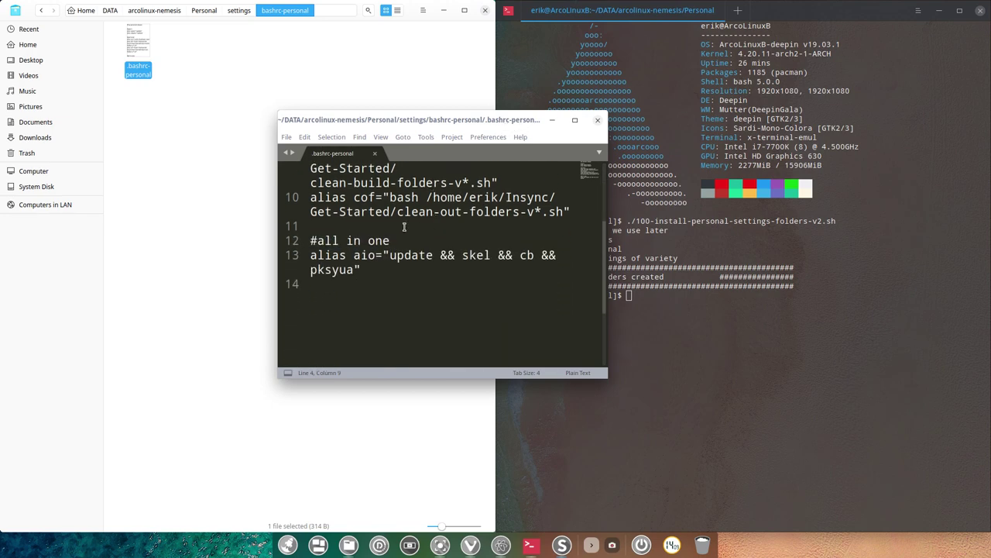
scroll(403, 230, up, 2)
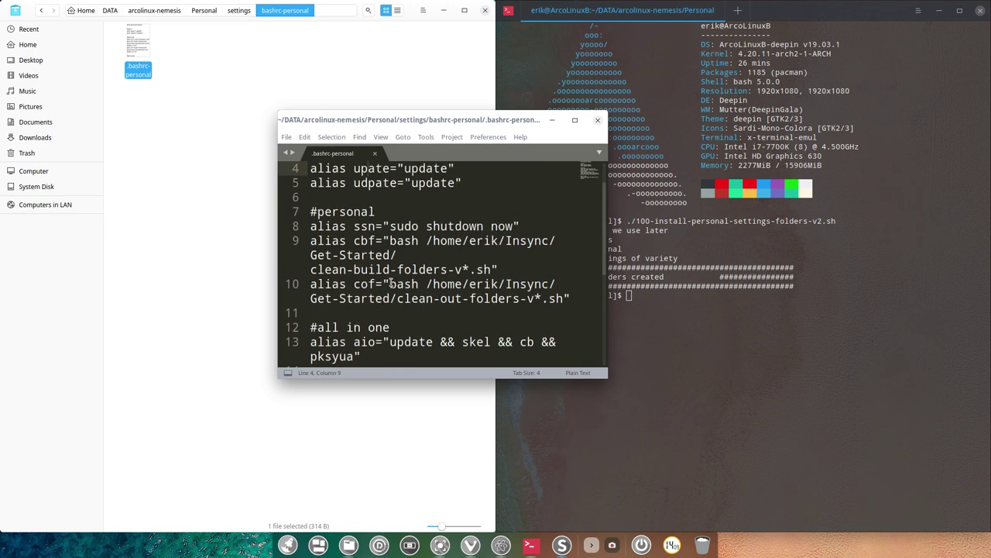
drag(389, 284, 577, 298)
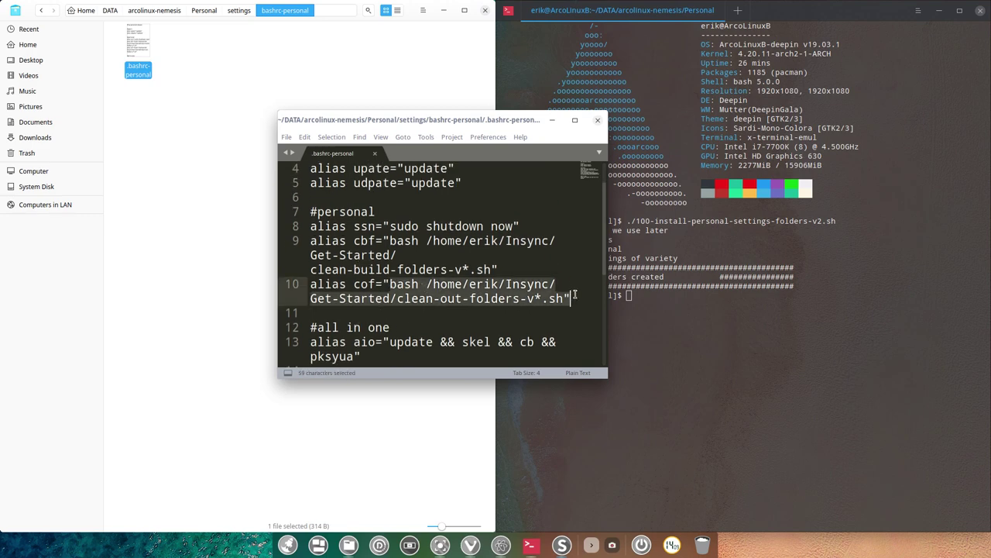
click(531, 284)
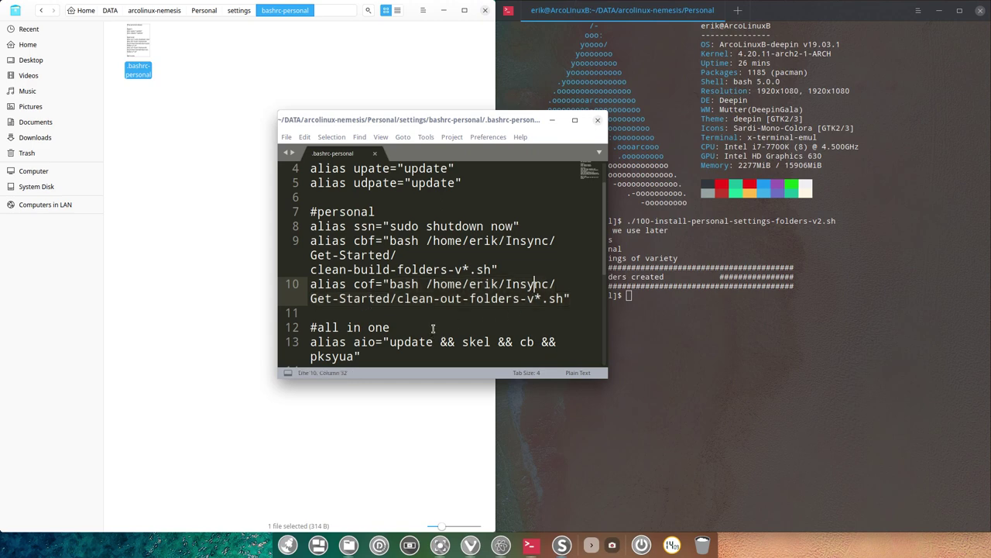
scroll(434, 331, up, 2)
click(465, 224)
drag(465, 225, 279, 212)
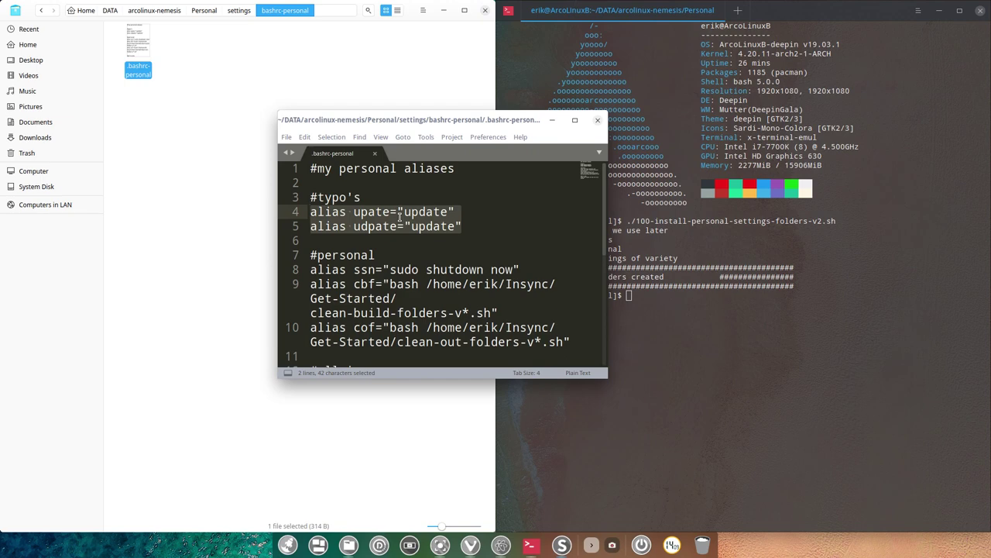
click(426, 227)
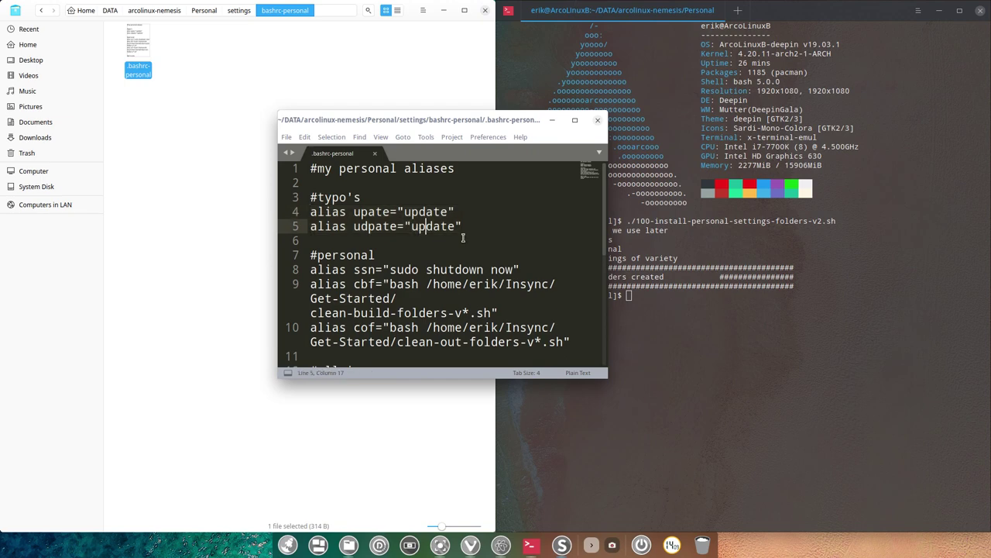
Close .bashrc-personal and go back up through settings to the Personal folder.
click(597, 120)
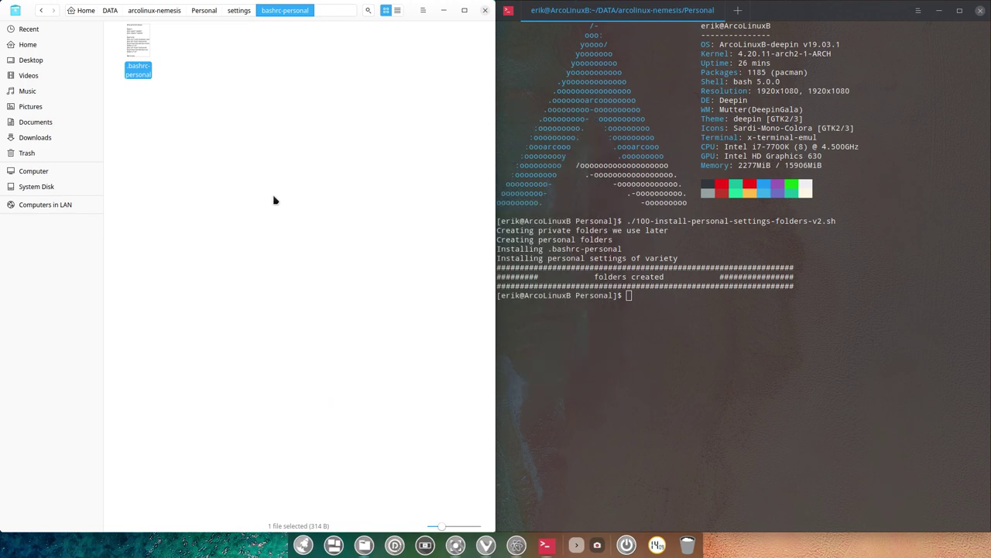
click(243, 13)
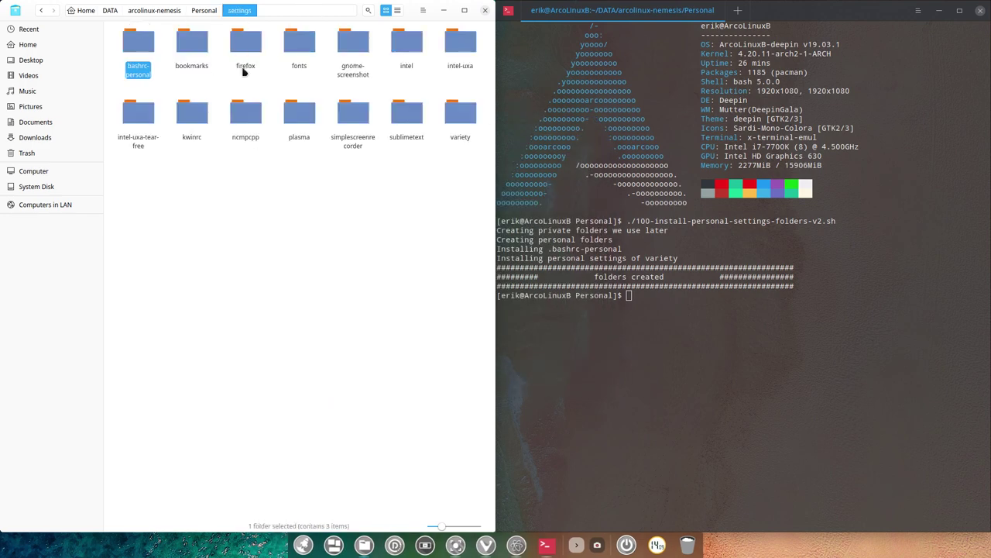
click(200, 11)
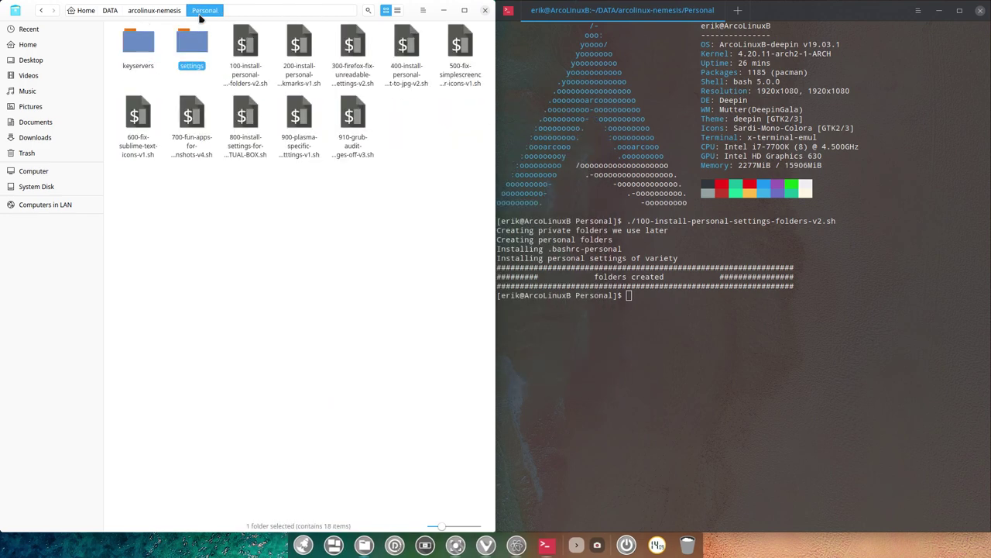
click(564, 320)
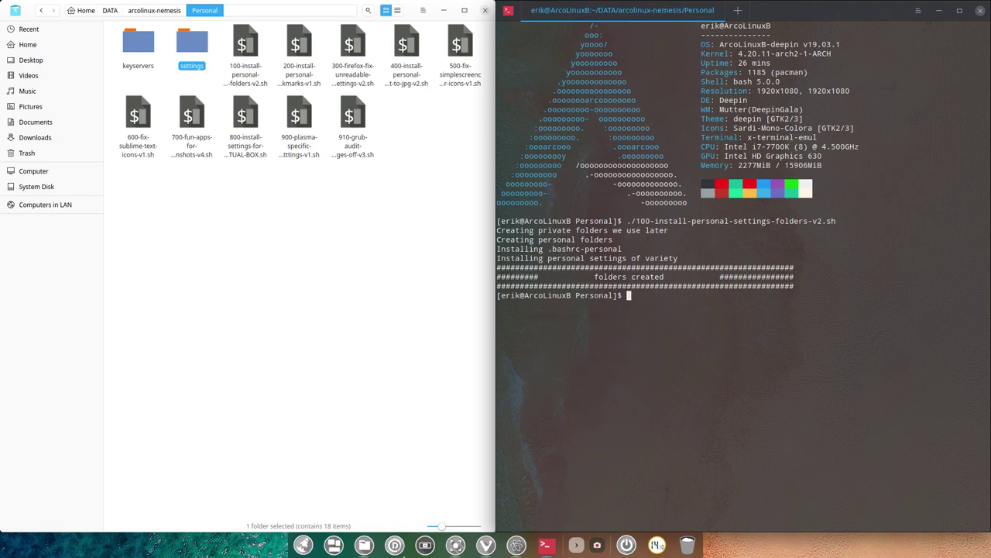
Open 200-install-personal-settings-bookmarks-v1.sh in Atom and run it as ./200 in the terminal.
click(517, 545)
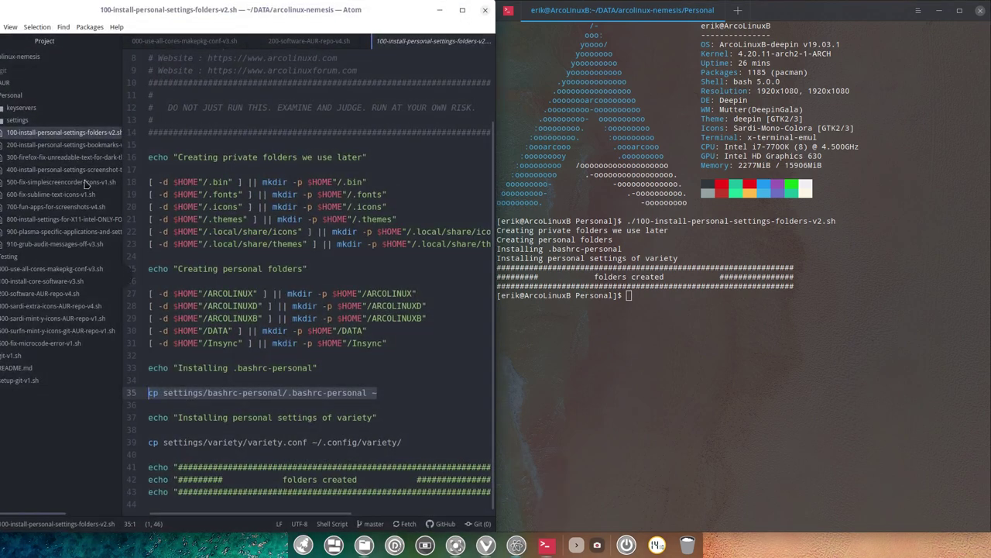
click(70, 145)
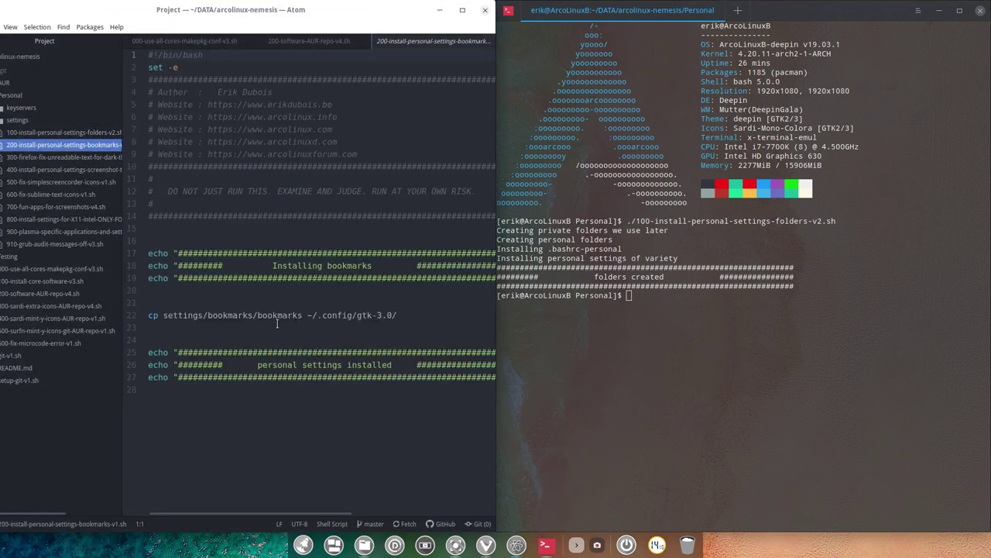
click(577, 331)
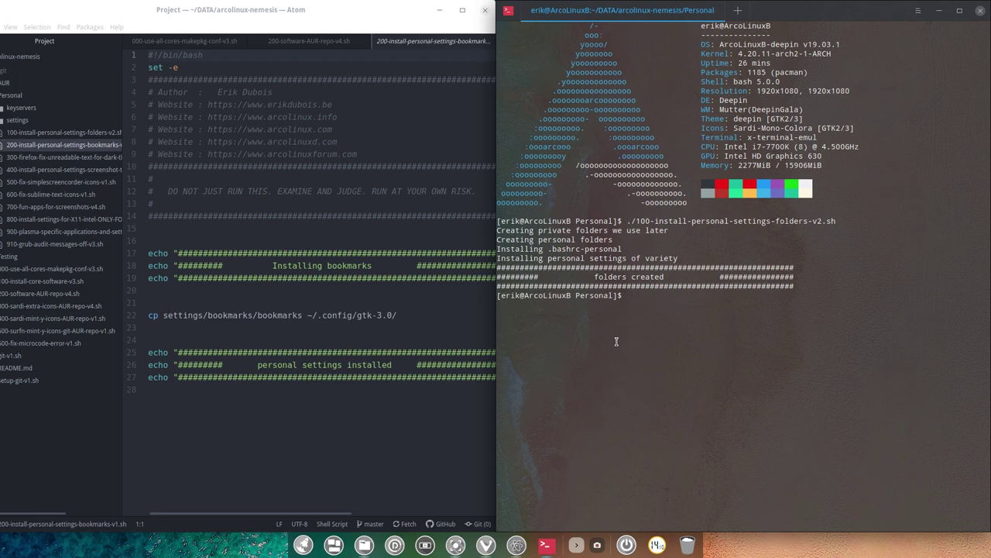
text(./200)
key(Tab)
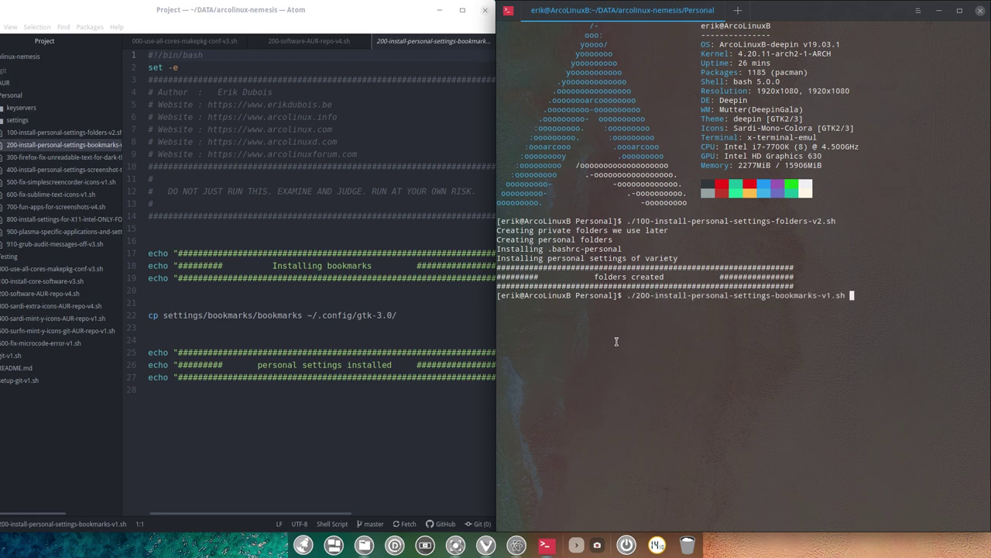
key(Return)
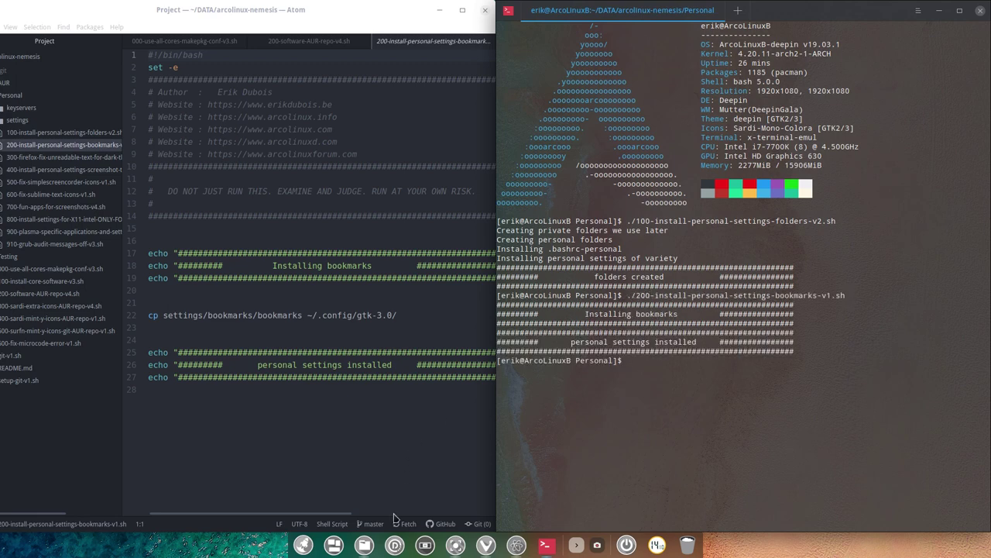
click(365, 545)
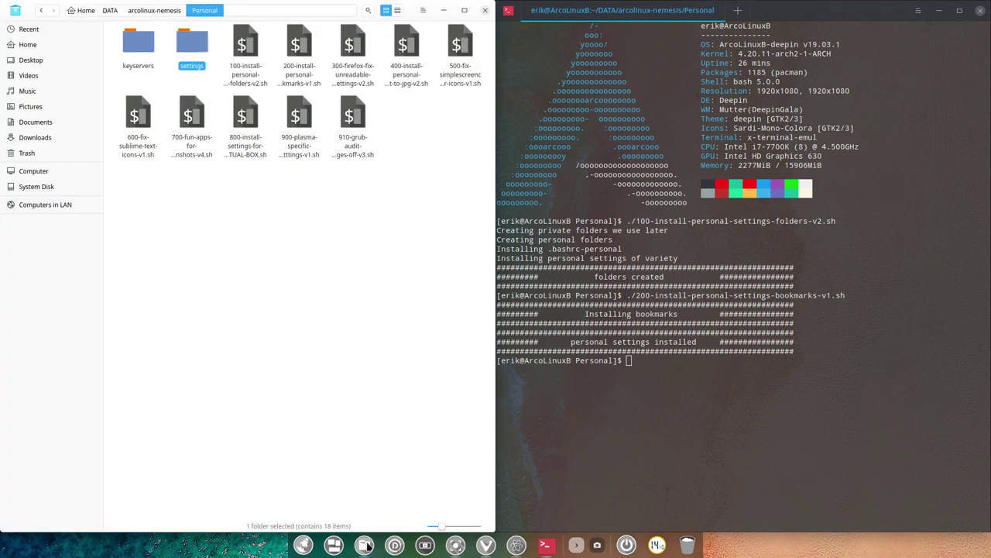
Close the Personal folder window, open a file manager on Computer, then show the app launcher.
click(162, 267)
click(484, 11)
click(365, 545)
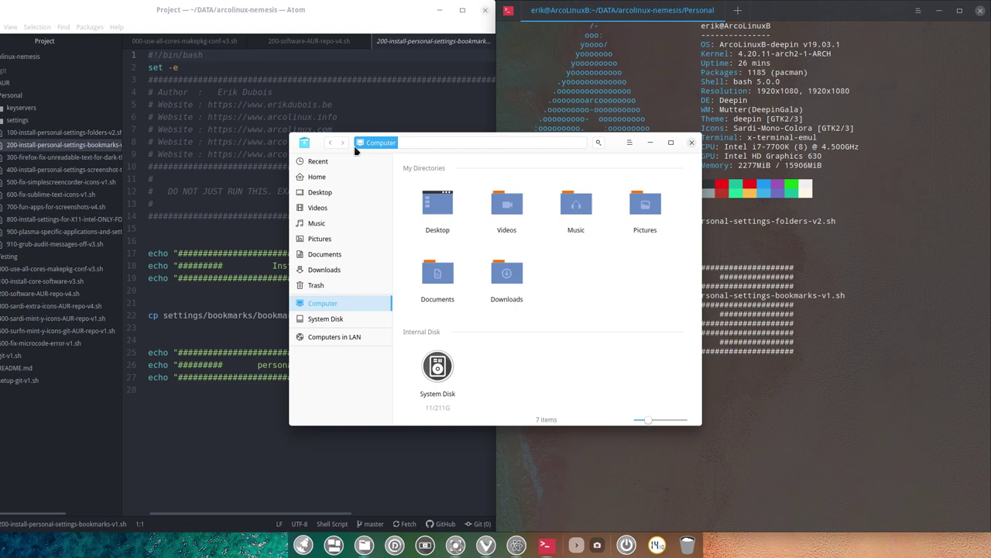
click(307, 549)
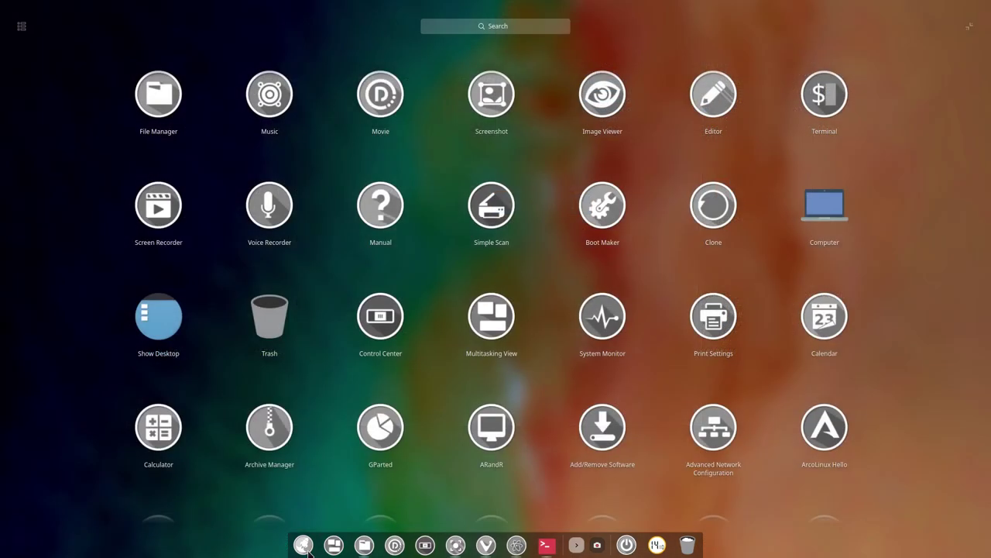
Launch Thunar from the launcher search, look over its places pane, and close it.
text(thunar)
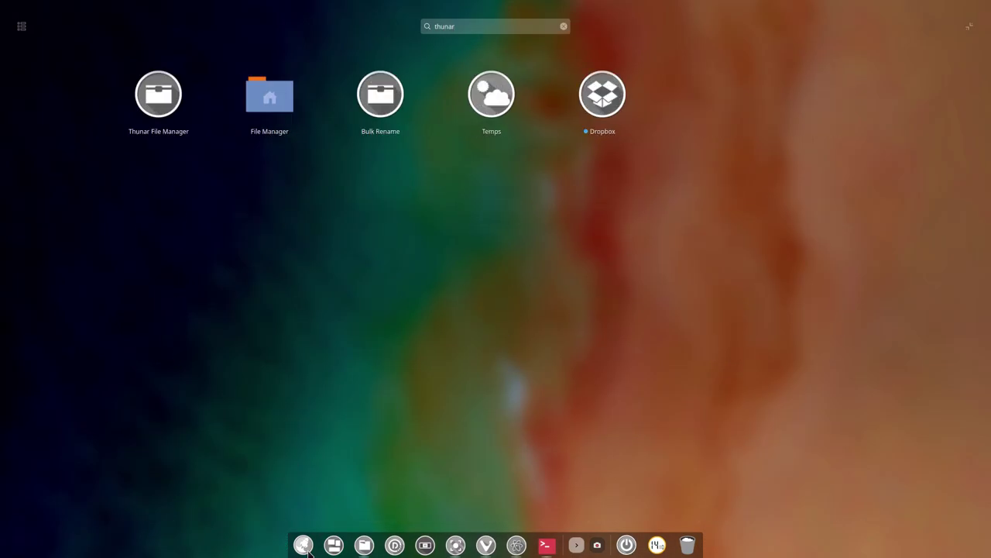
click(154, 114)
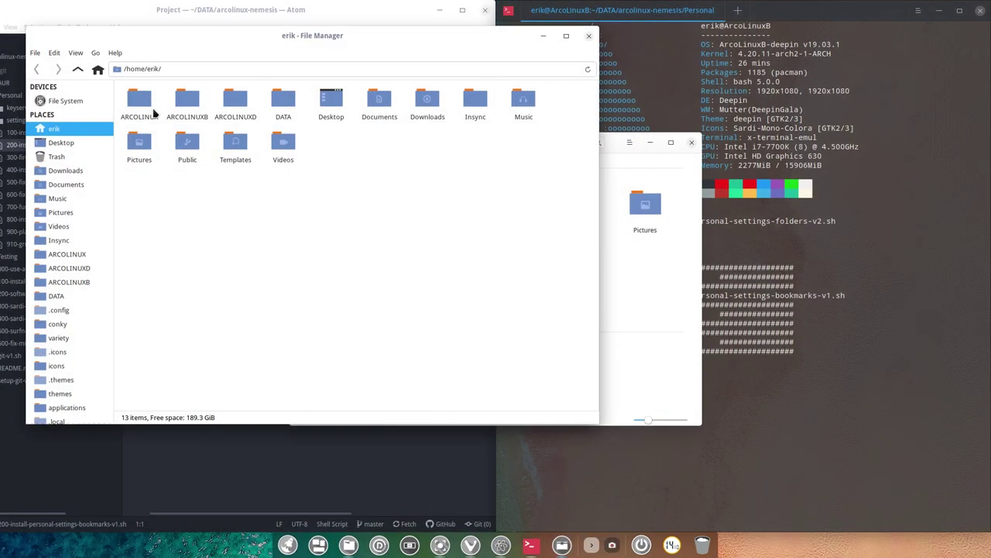
scroll(89, 264, down, 3)
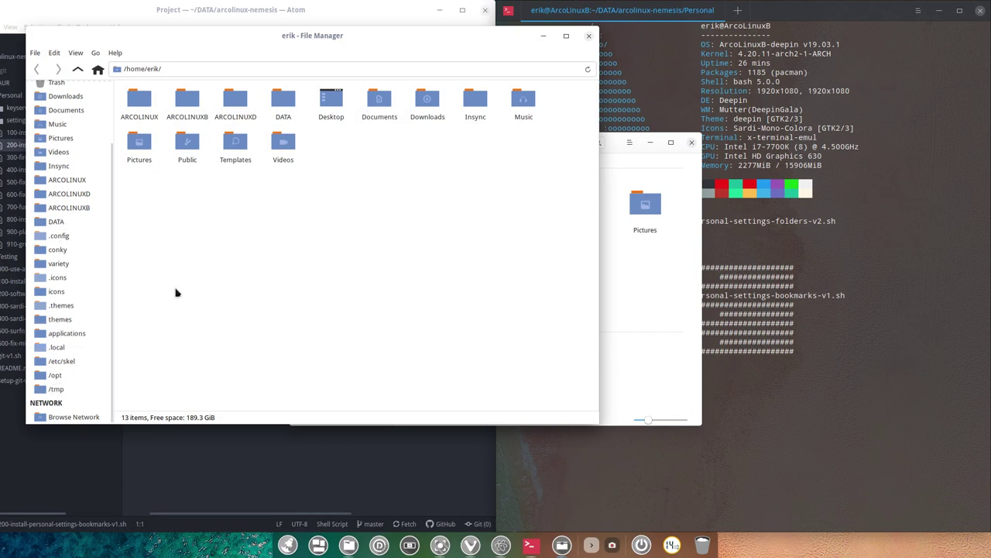
click(589, 35)
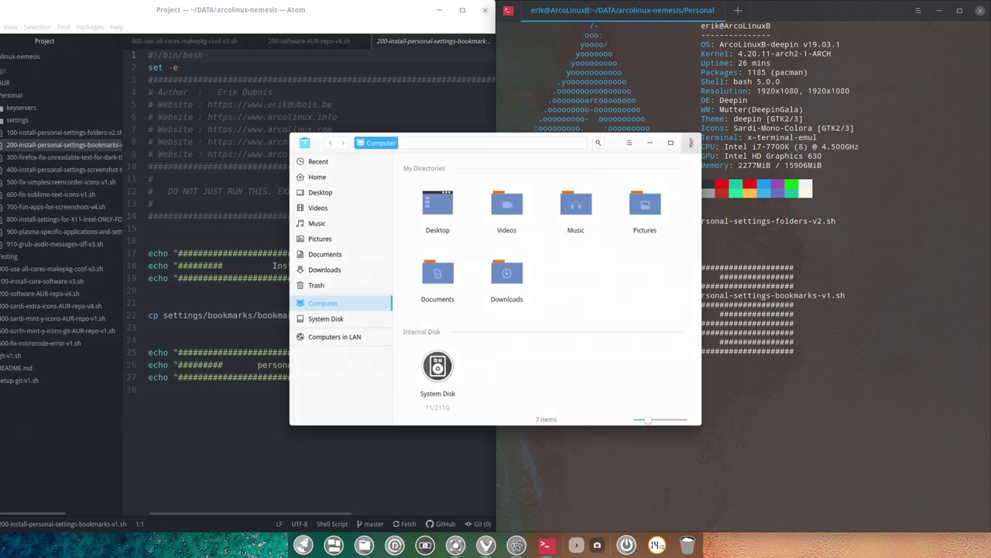
Open 300-firefox-fix-unreadable-text-for-dark-themes-settings-v2.sh and run it as ./30 with Tab completion.
click(691, 143)
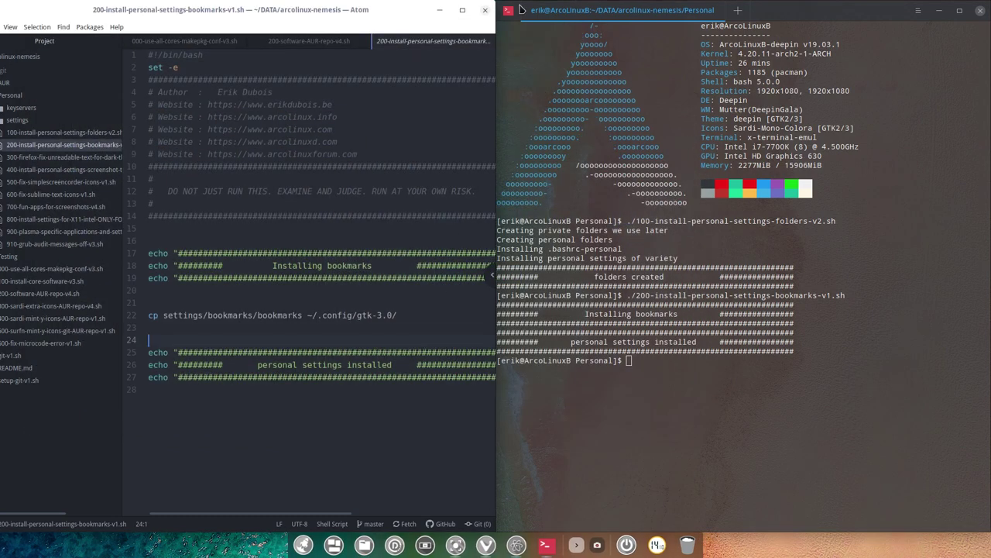
click(48, 159)
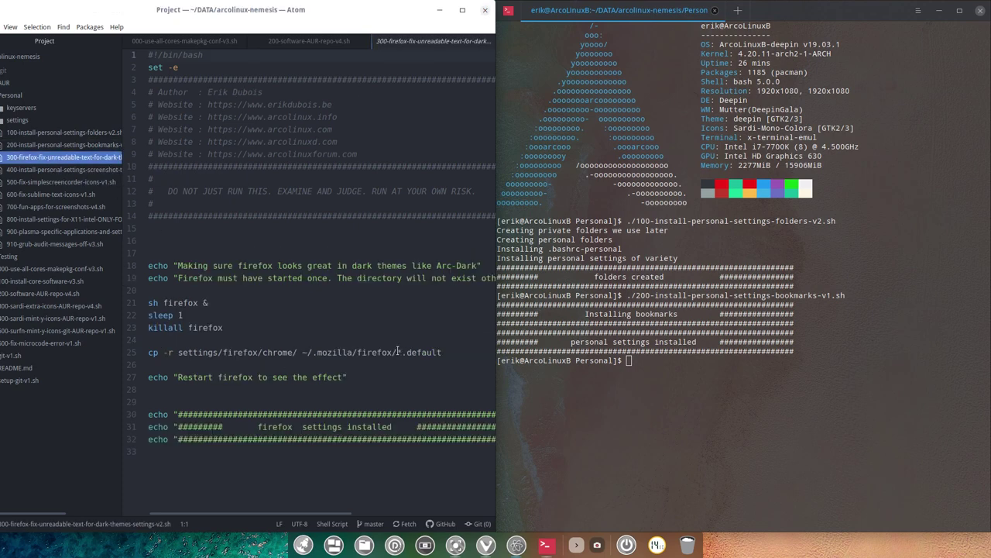
drag(397, 352, 443, 352)
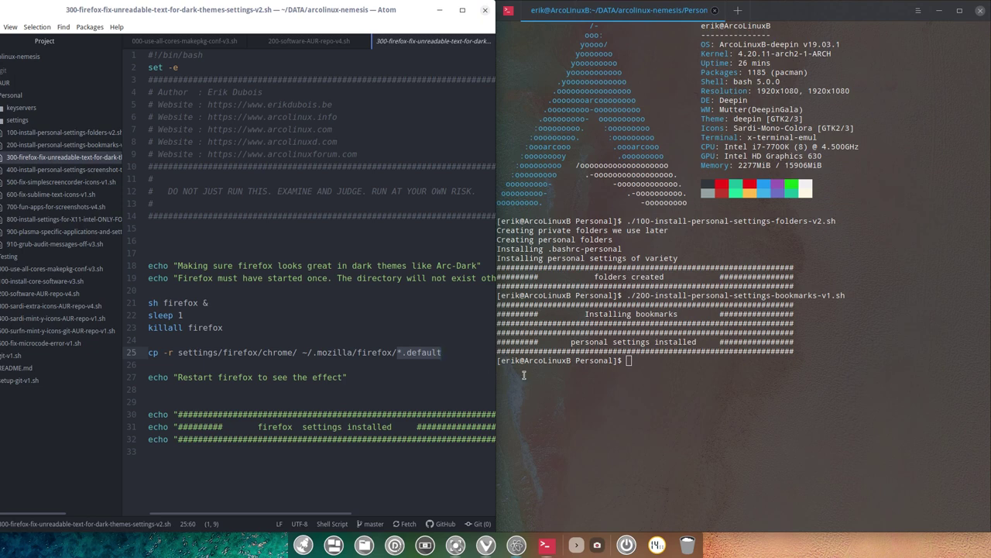
click(639, 375)
text(./30)
key(Tab)
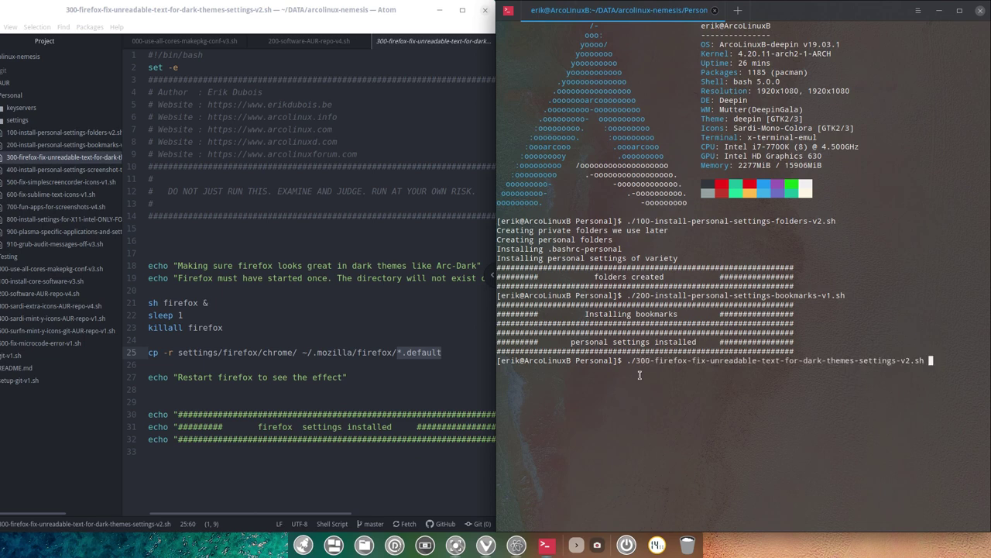
key(Return)
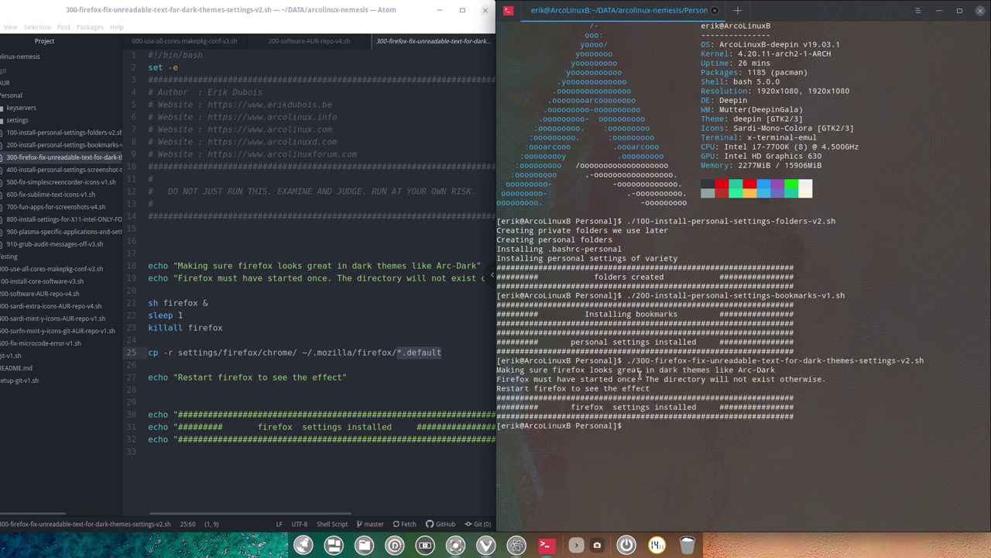
Walk through the firefox start, sleep 1, killall firefox and mozilla profile path lines.
click(204, 303)
click(207, 313)
click(244, 336)
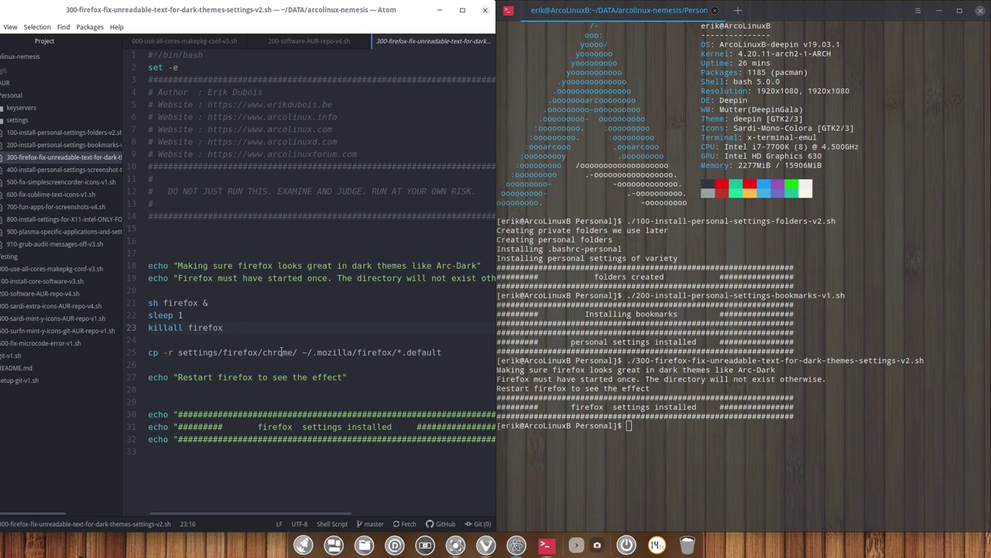
drag(312, 351, 442, 352)
click(397, 352)
click(386, 369)
Open the 400 screenshot-to-jpg script and run sudo pacman -S gnome-screenshot in the terminal.
click(79, 170)
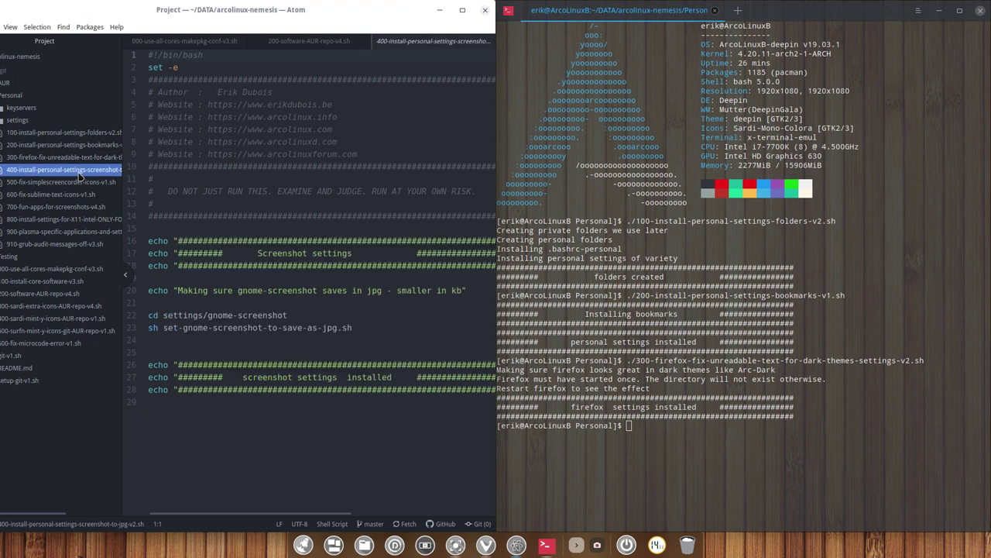
click(647, 416)
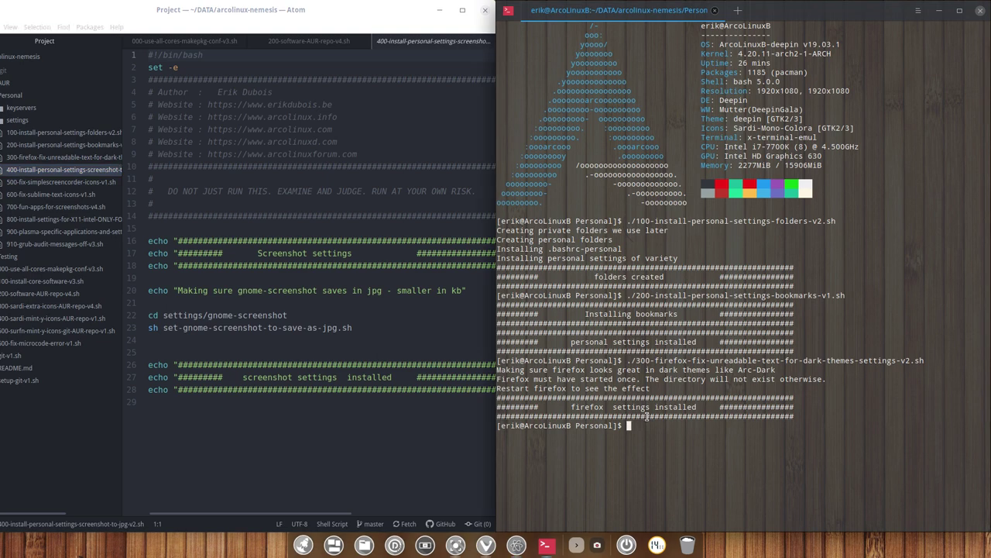
text(sudo pacman -S gnom)
key(Tab)
key(Tab)
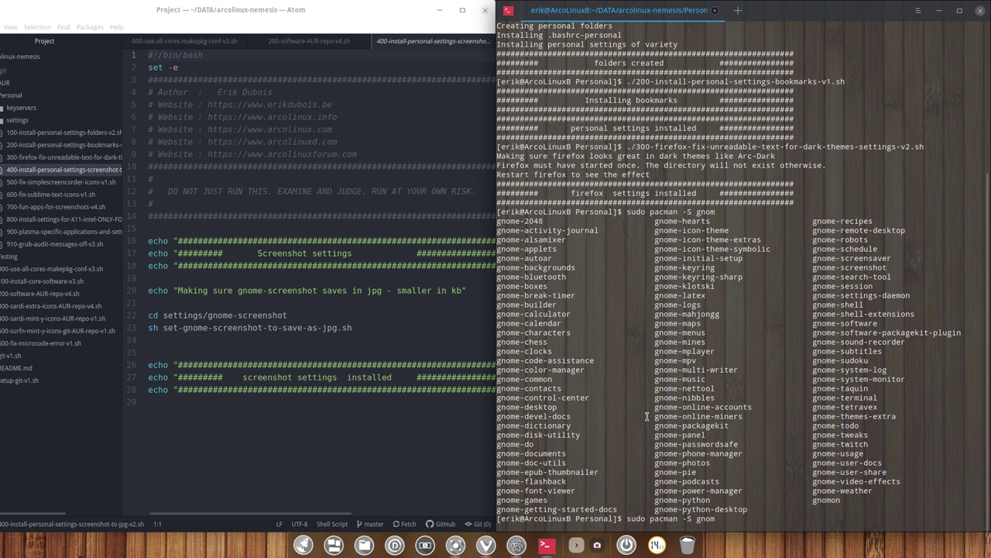
key(BackSpace)
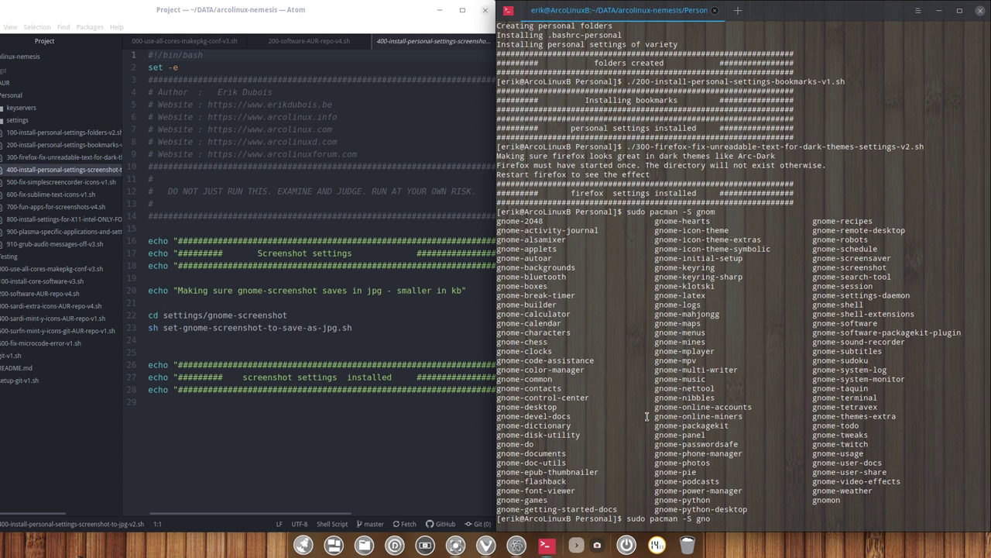
text(me-screenshot)
key(Return)
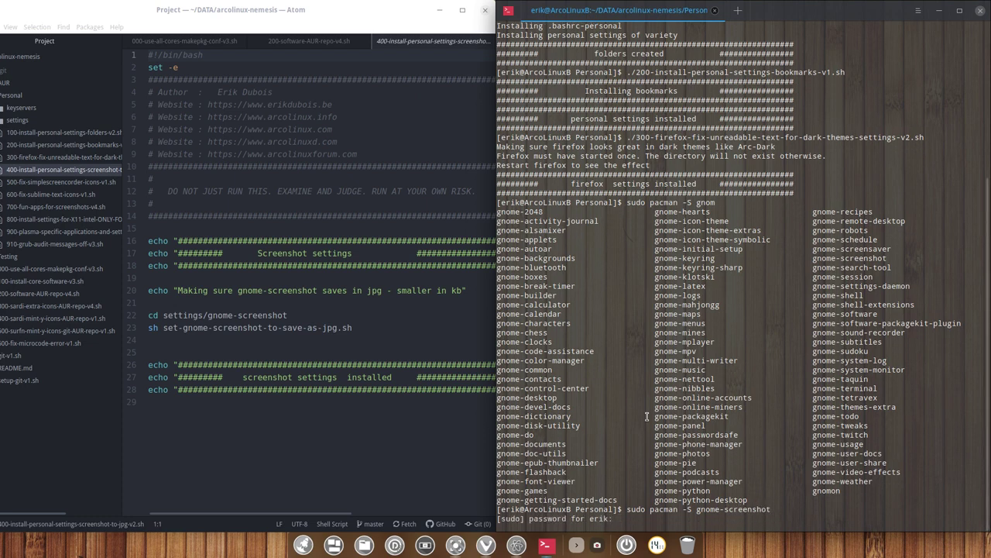
Enter the sudo password and decline reinstalling the already-installed gnome-screenshot 3.30.0-1.
key(Return)
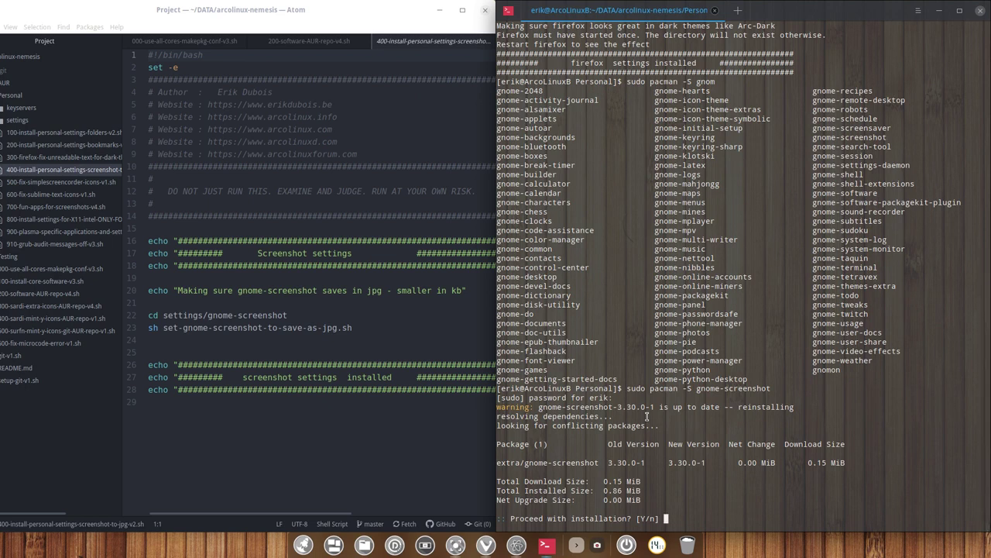
key(ctrl+n)
key(BackSpace)
text(n)
key(Return)
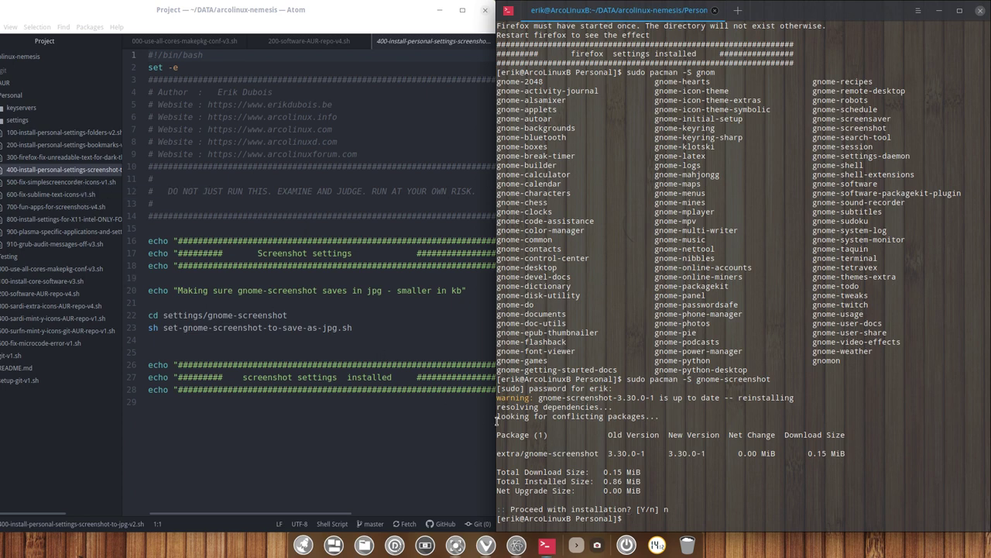
Highlight gnome-screenshot and the jpg part of the script name in the editor.
drag(178, 327, 272, 327)
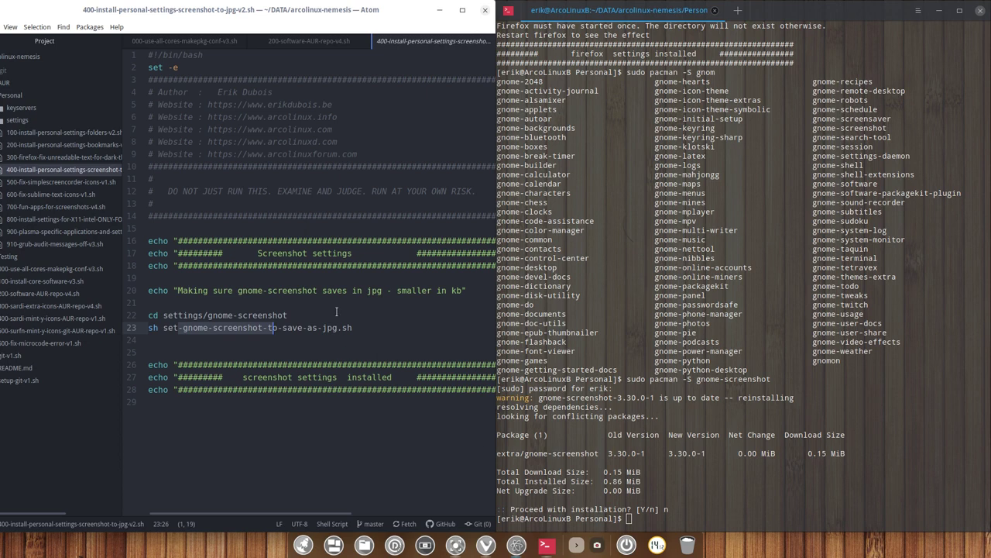
click(302, 319)
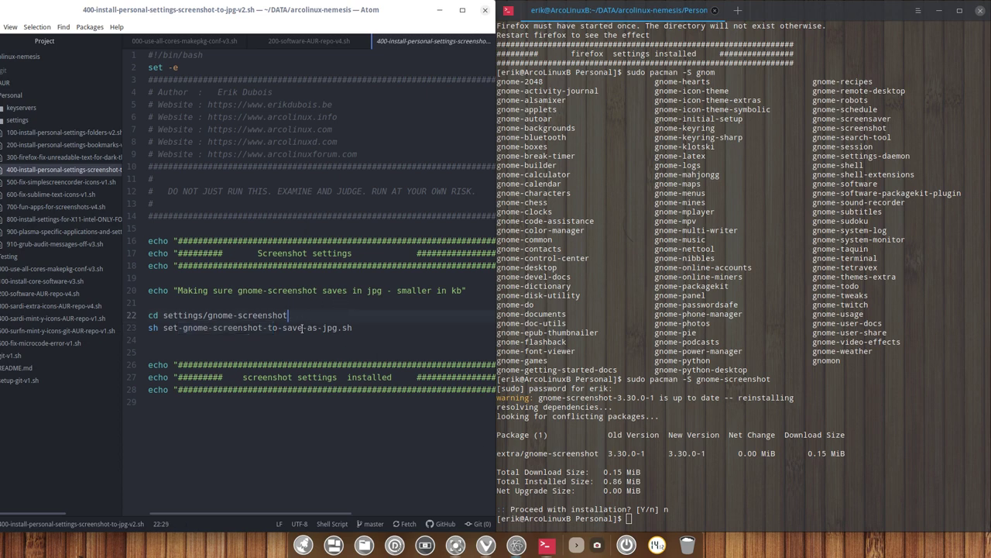
drag(317, 328, 335, 328)
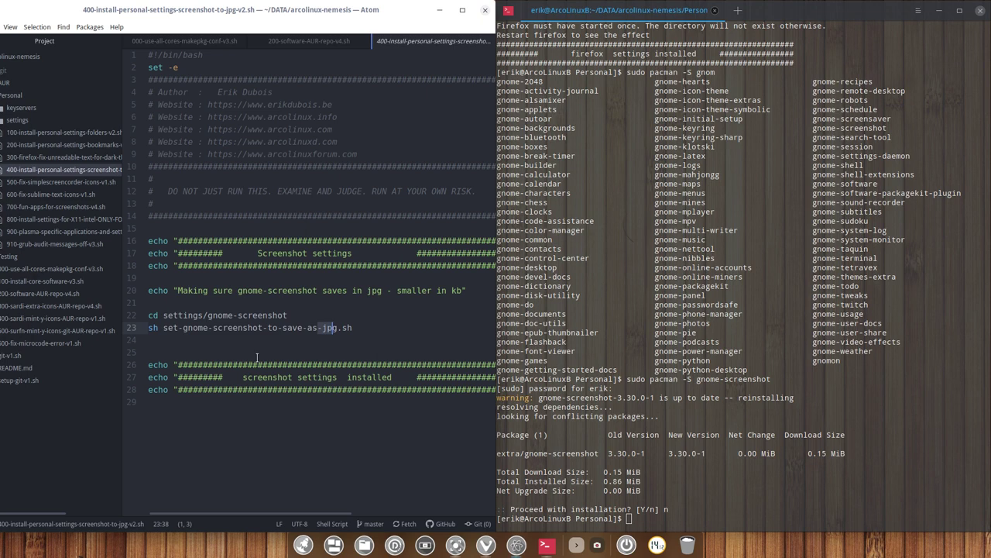
Look through the 500 simplescreenrecorder and 600 sublime-text icon-fix scripts.
click(66, 183)
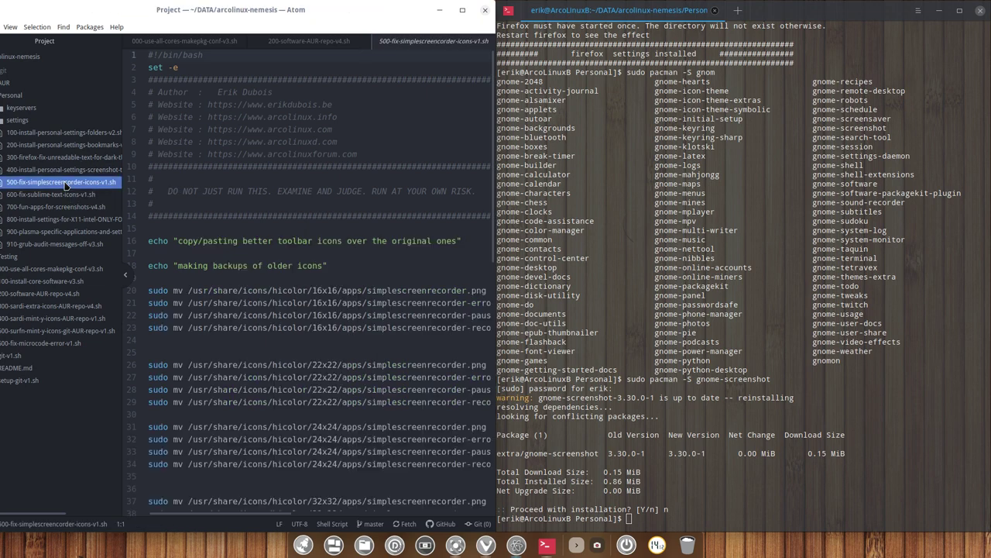
click(66, 194)
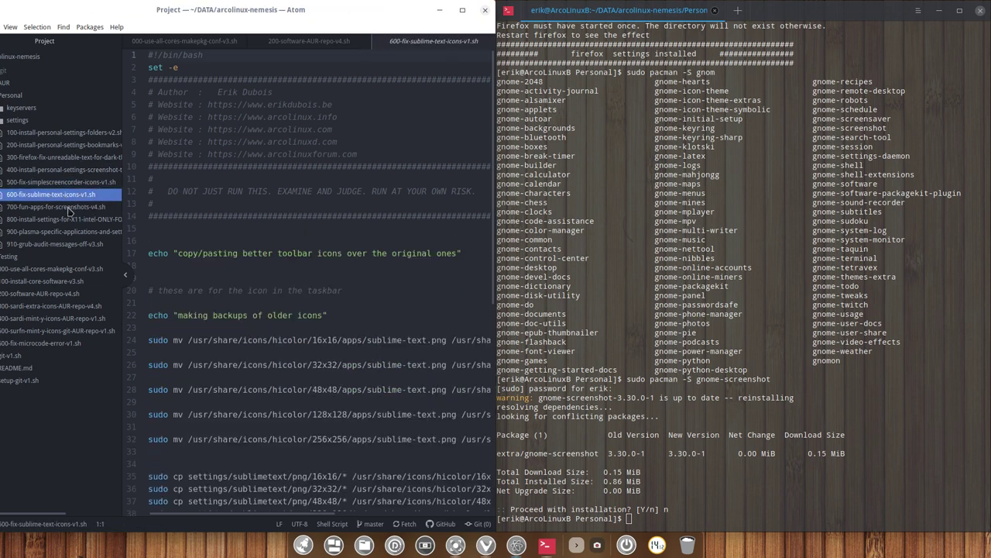
click(77, 184)
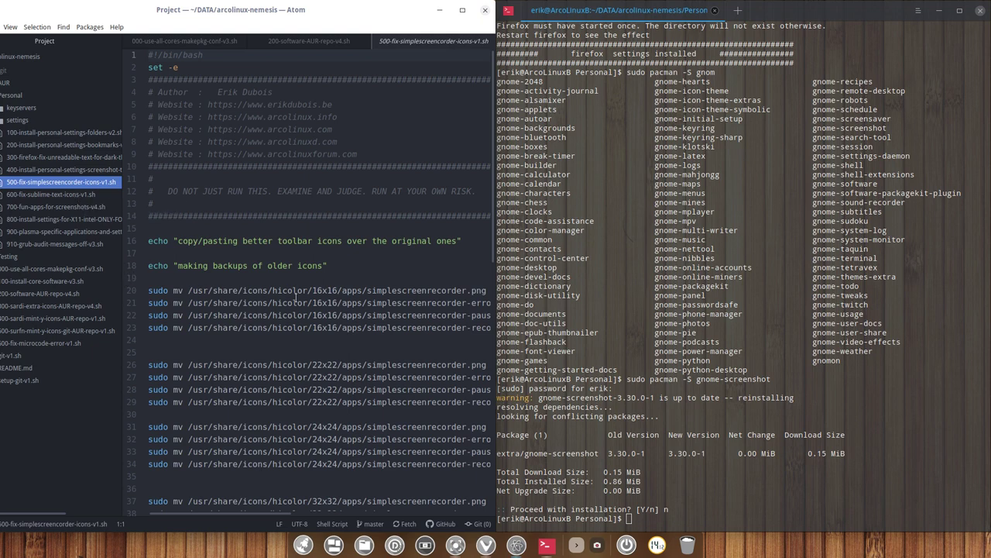
drag(283, 514, 241, 516)
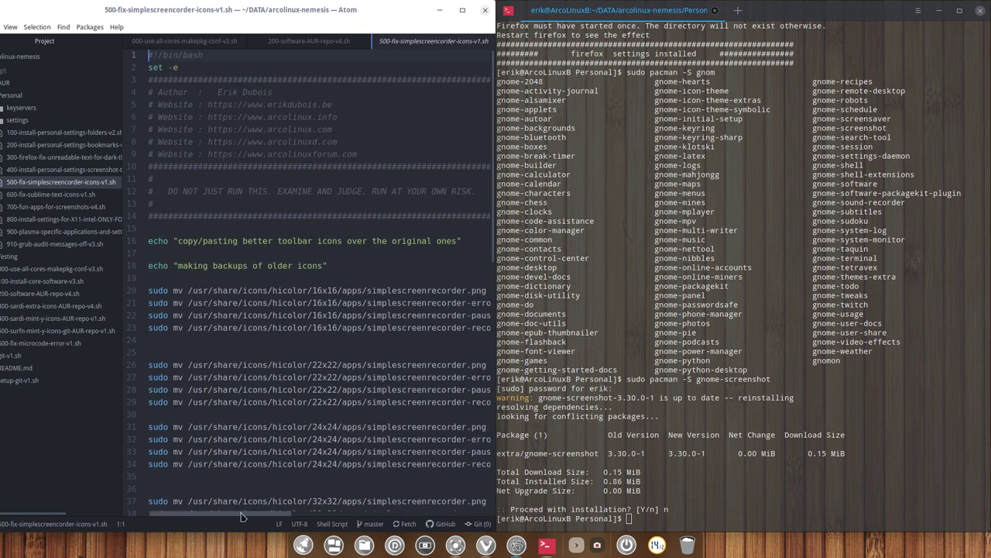
Open 700-fun-apps-for-screenshots-v4.sh in Atom, then launch the file manager.
click(56, 199)
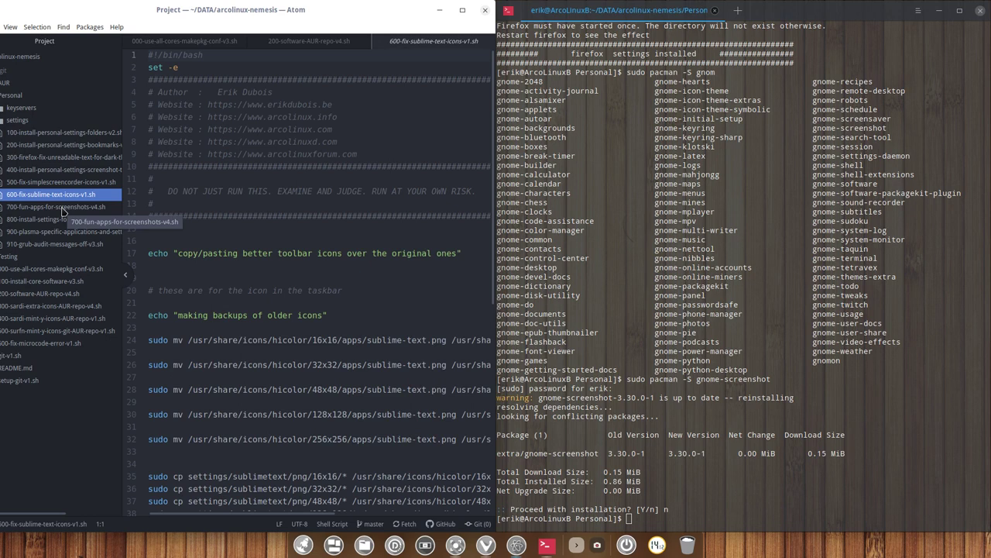
click(63, 208)
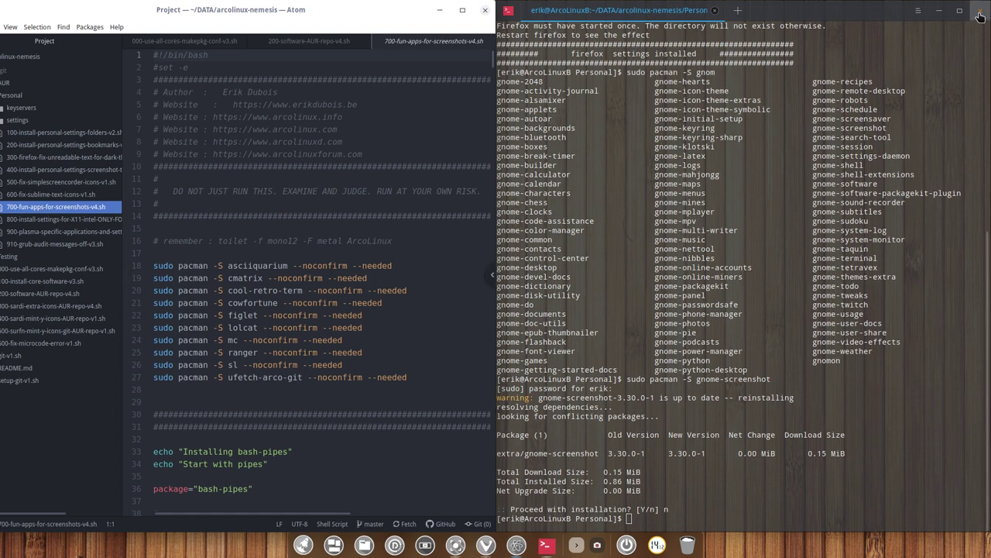
click(885, 311)
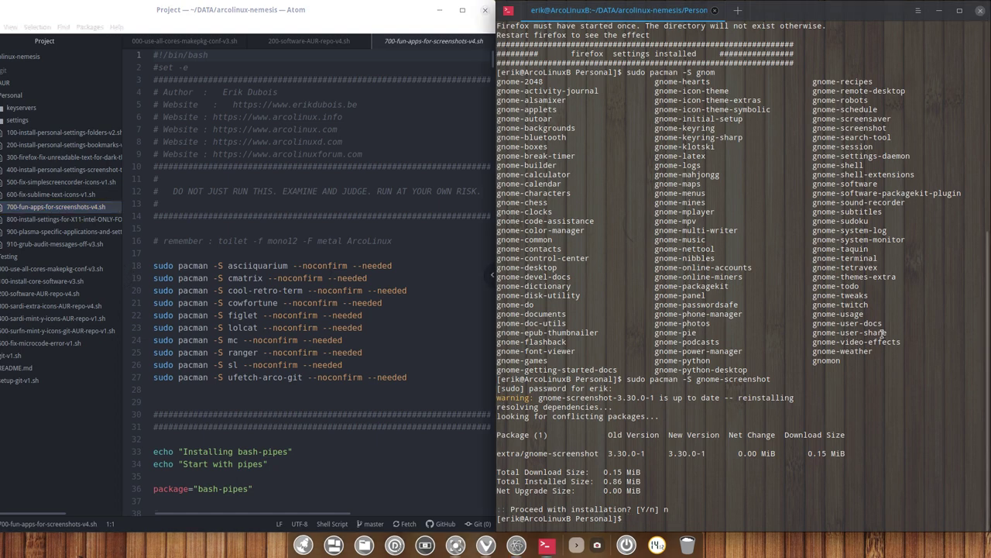
click(364, 545)
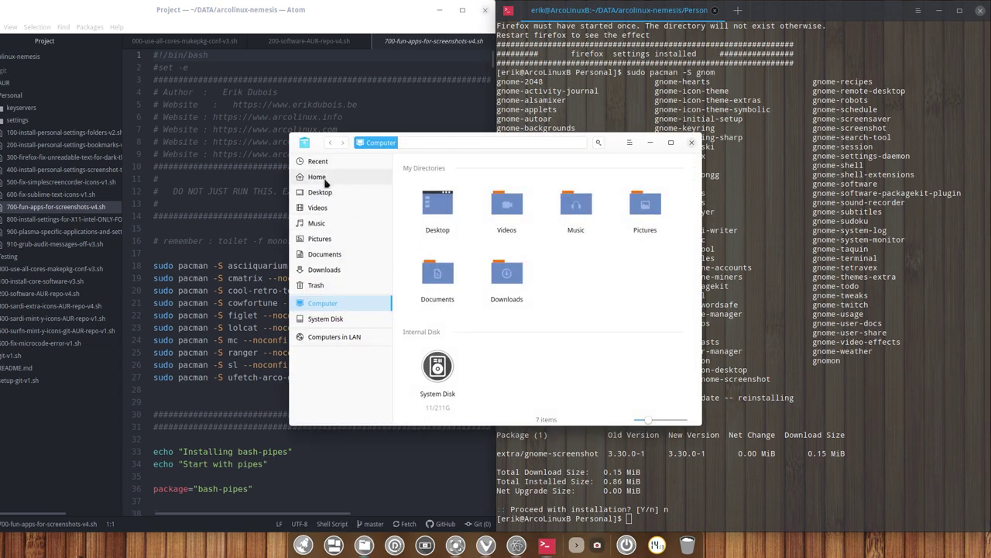
Reveal hidden folders in Home and locate the 700-fun-apps script inside .bin/main.
click(325, 180)
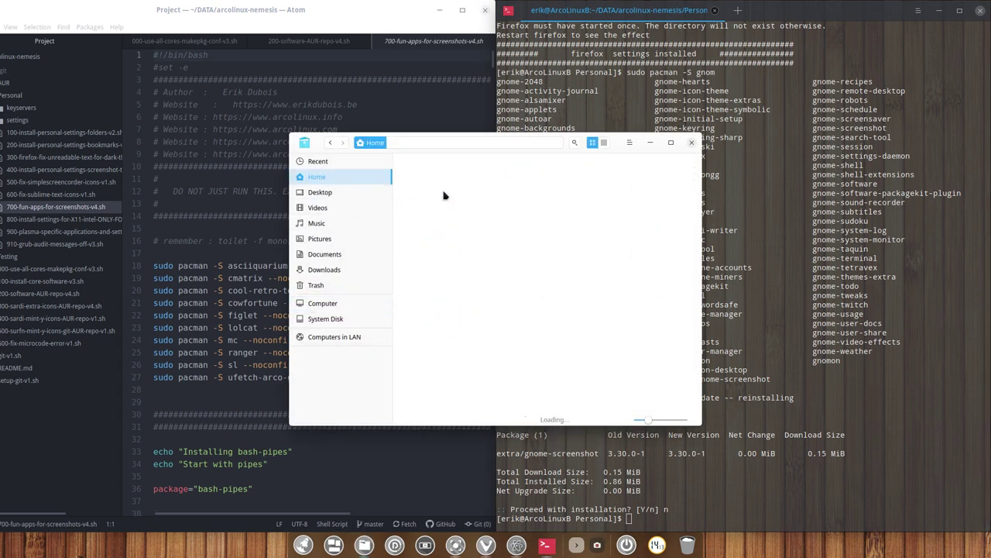
key(ctrl+h)
double_click(476, 186)
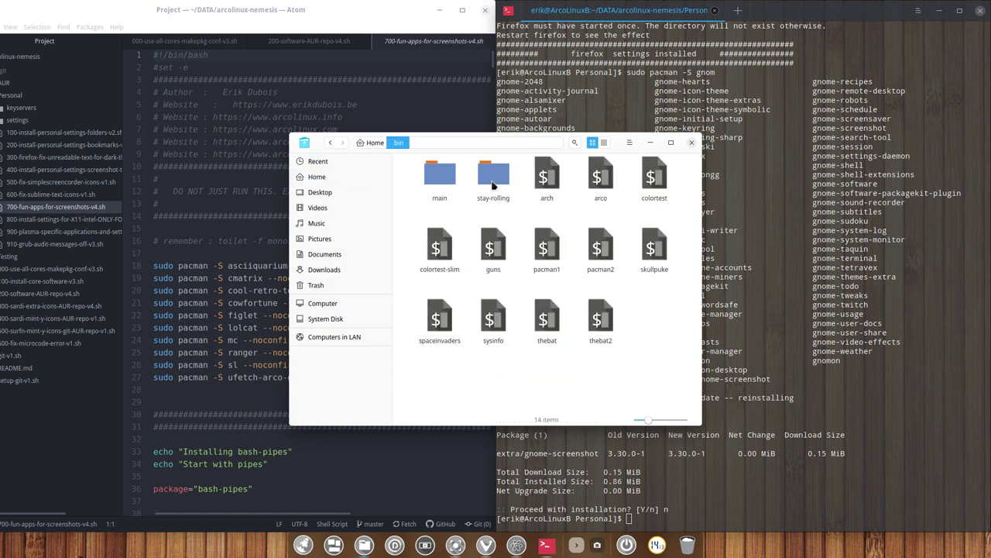
double_click(438, 175)
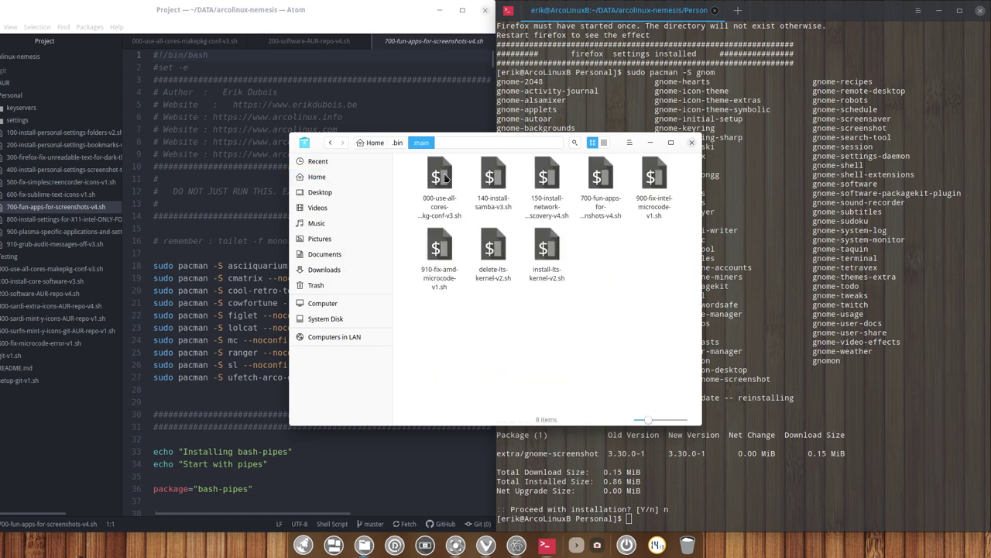
click(603, 177)
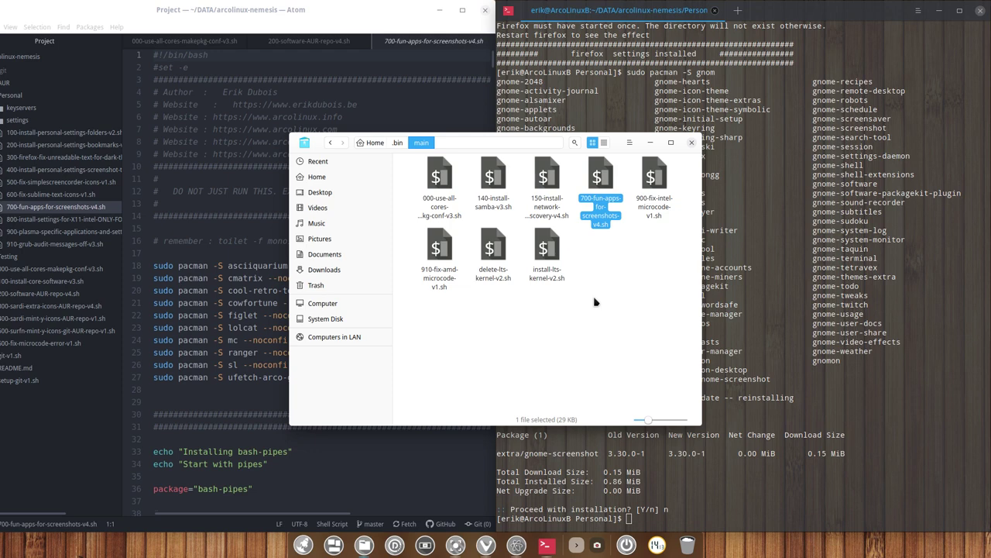
Close the file manager and run the 700 fun-apps script while reading its package list.
click(691, 144)
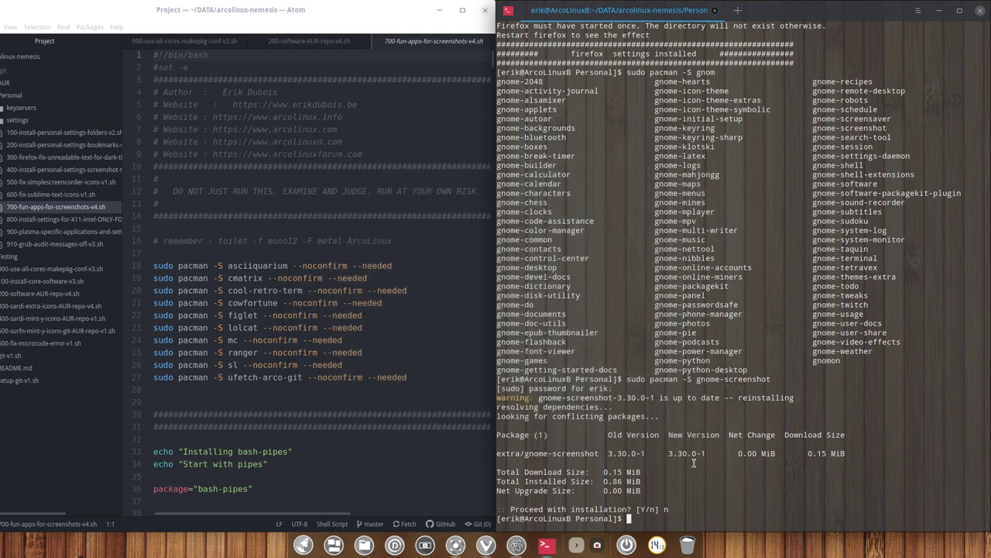
text(./7)
key(Tab)
key(Return)
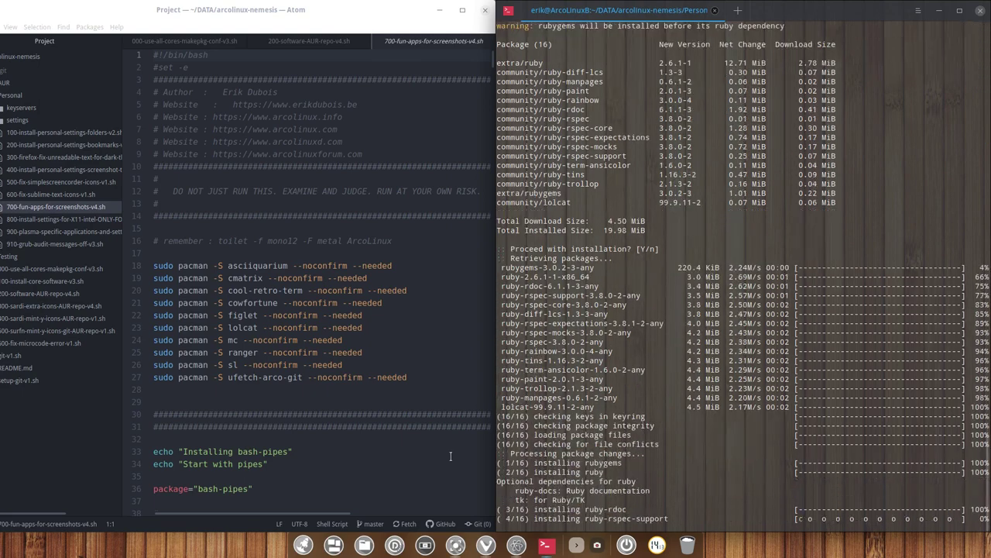
scroll(450, 456, down, 20)
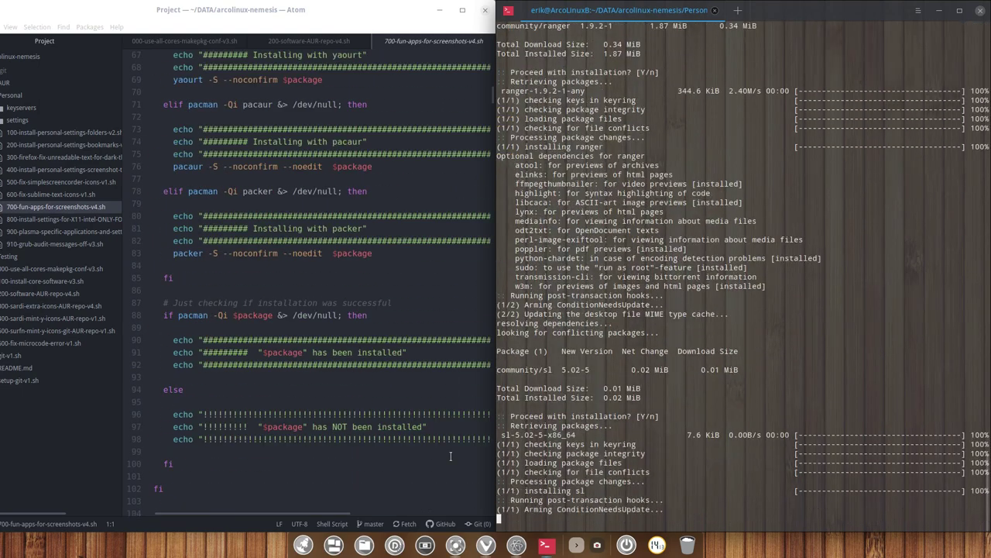
scroll(450, 456, down, 2)
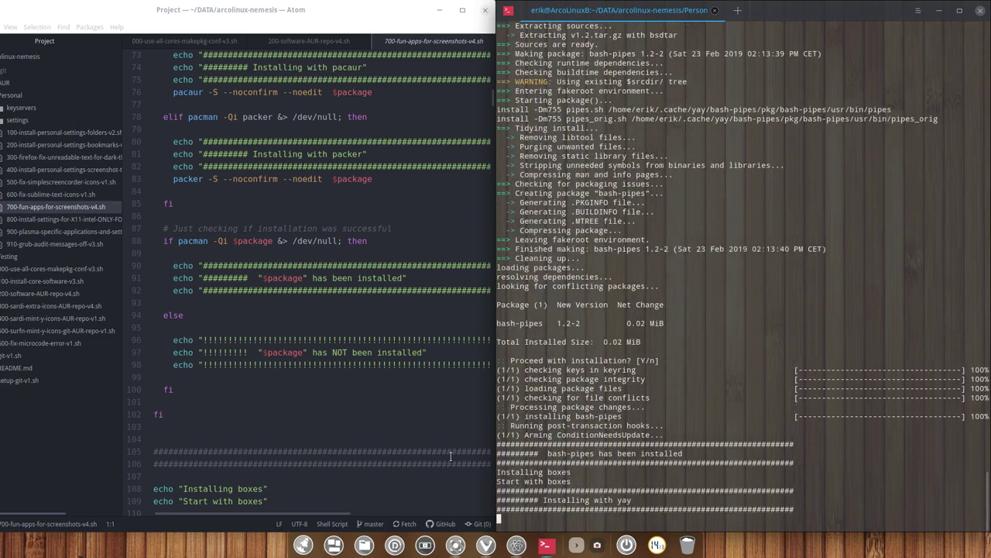
scroll(450, 456, down, 5)
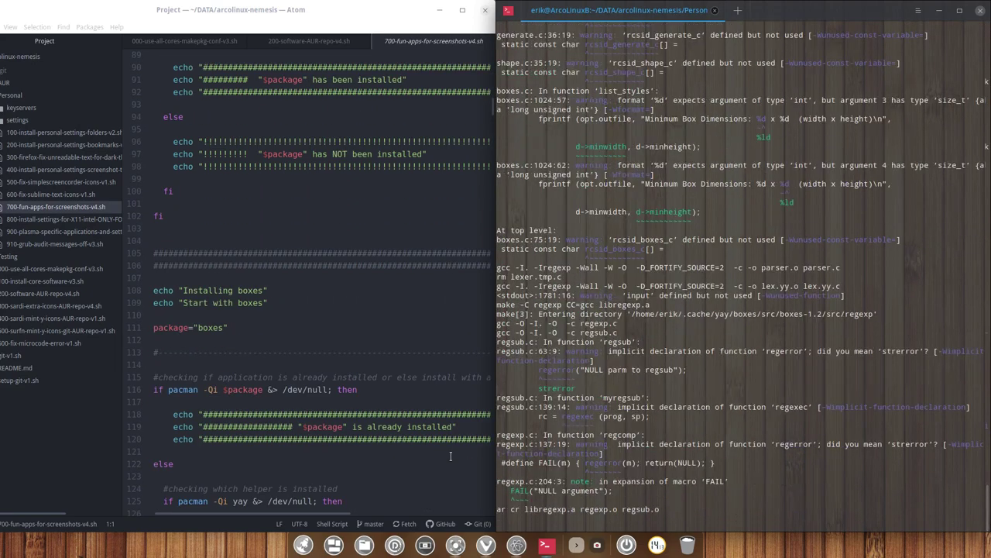
scroll(450, 456, down, 7)
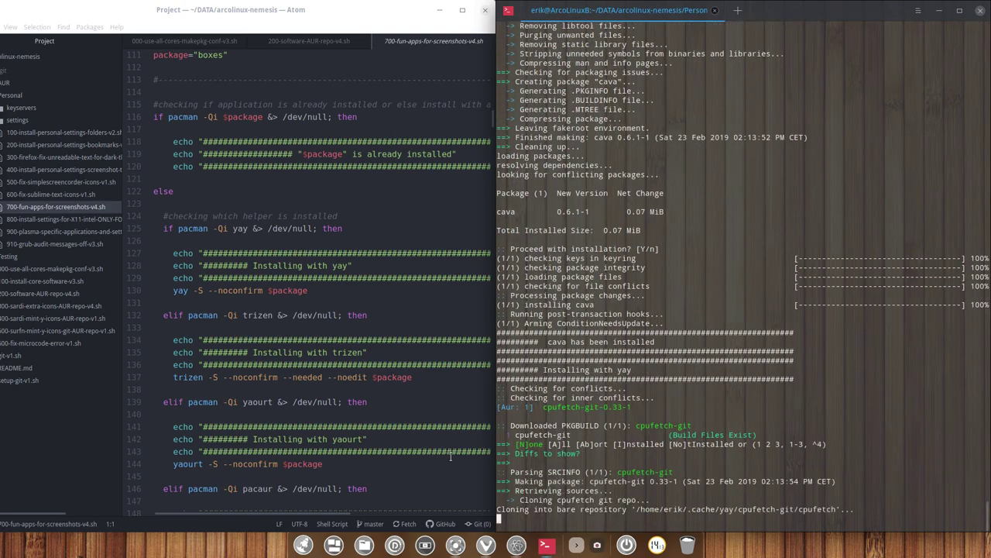
Open the 800 Intel X11 settings script and highlight its ArcoLinux desktop and Do nothing options.
click(66, 220)
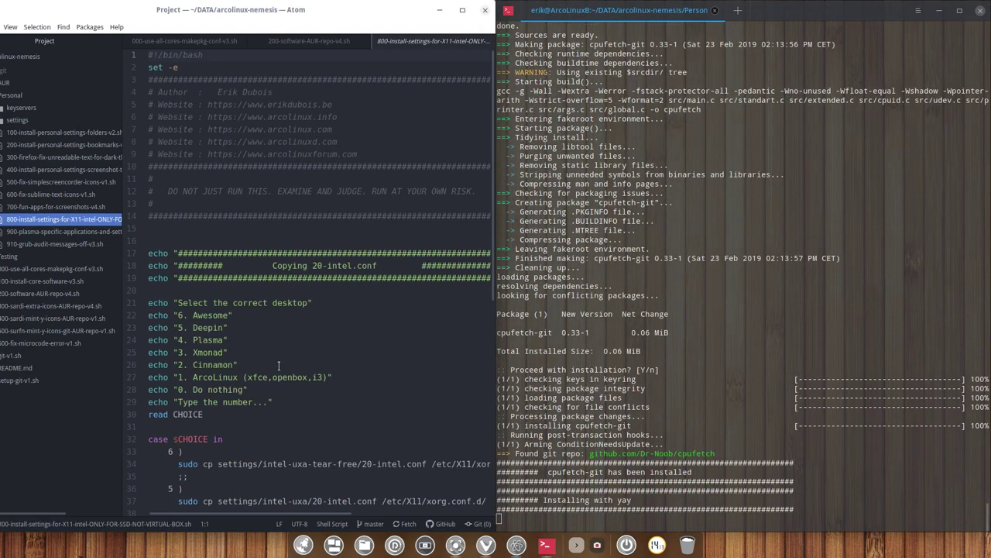
scroll(279, 365, down, 4)
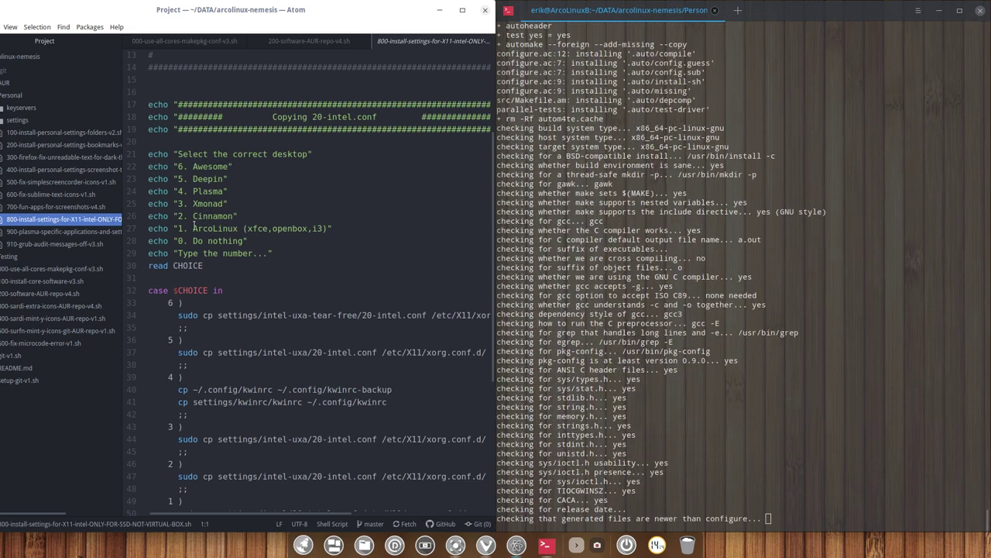
drag(195, 223, 301, 226)
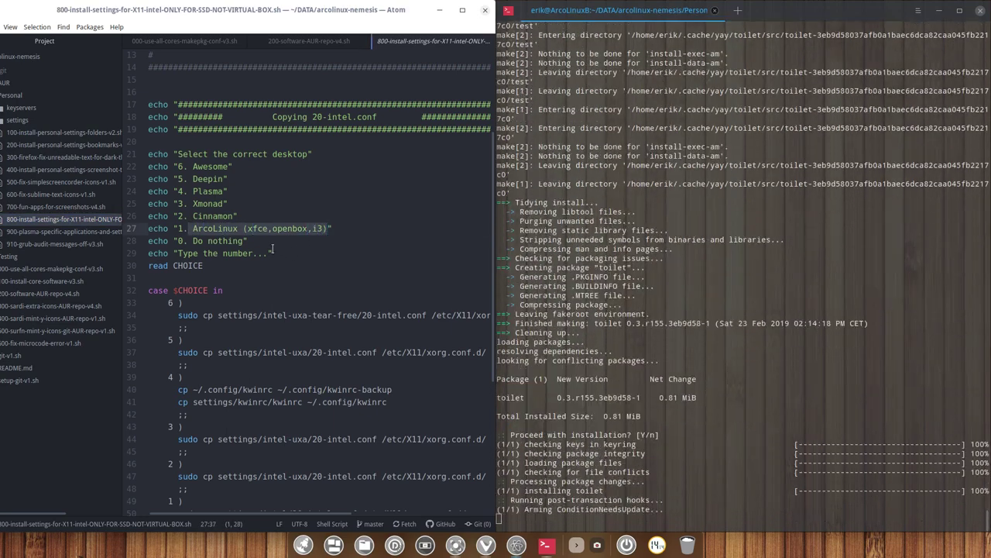
click(197, 241)
drag(188, 241, 245, 241)
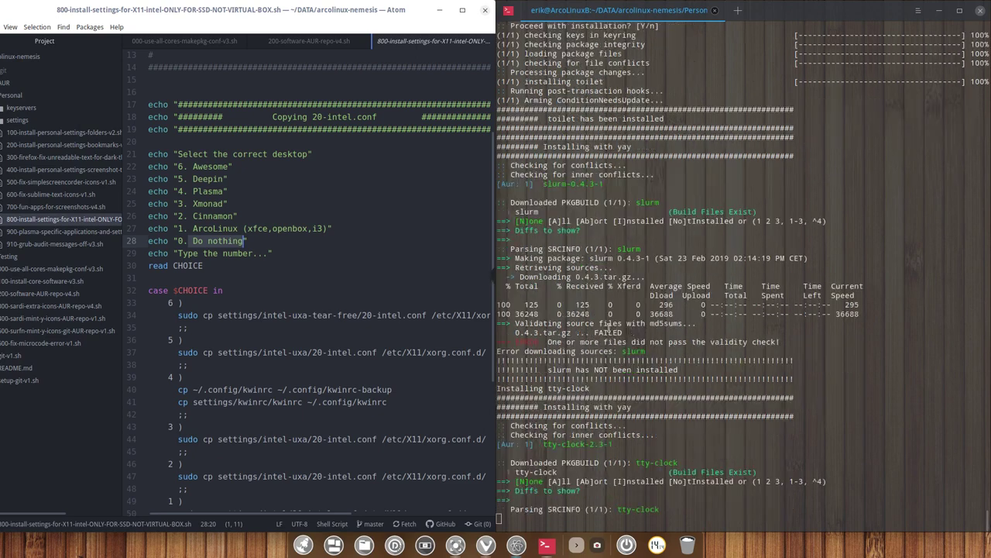
Highlight the slurm download error and validity-check failure in the terminal output.
click(652, 349)
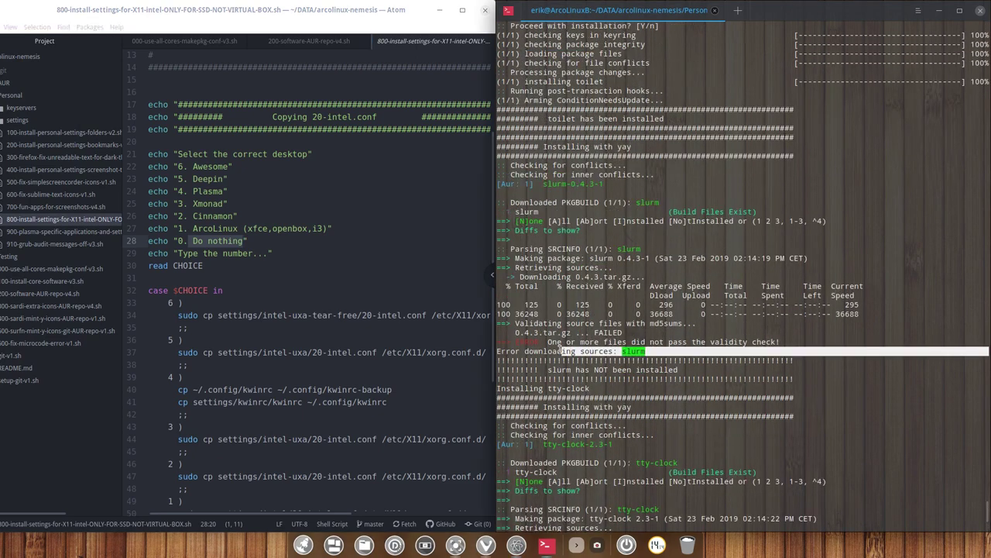
drag(695, 348, 499, 324)
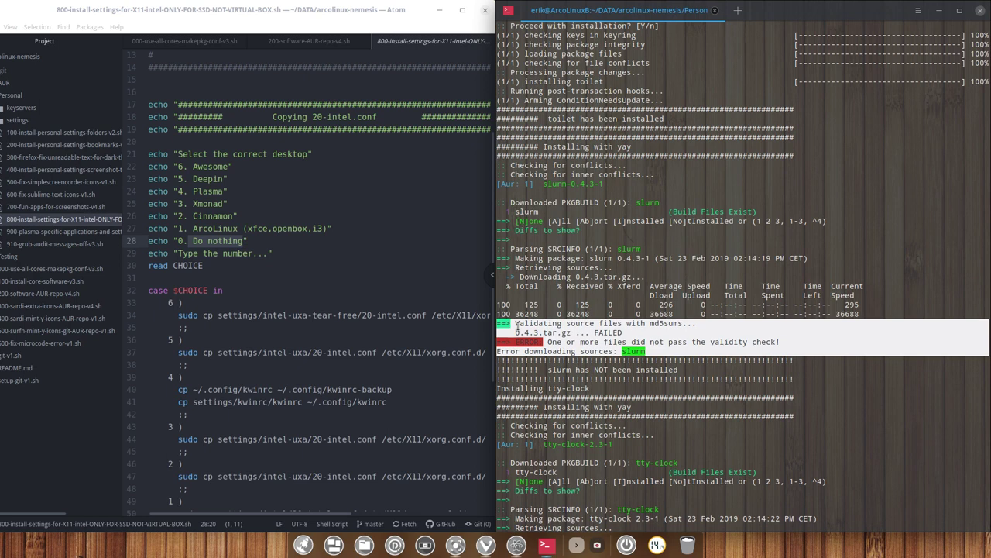
click(598, 348)
drag(653, 345, 778, 341)
click(610, 341)
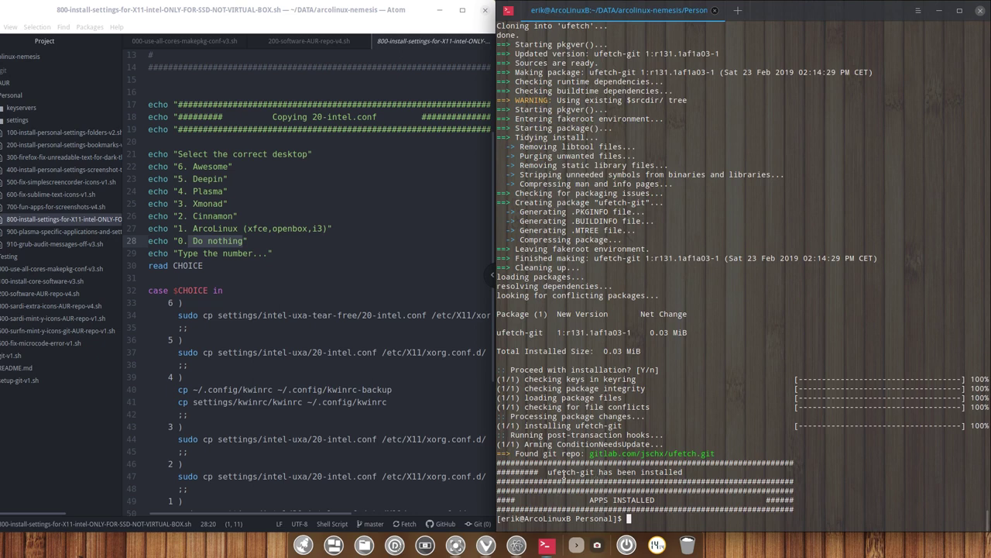
Open the 900 plasma-specific applications script and highlight the plasma folder in its paths.
scroll(316, 364, down, 1)
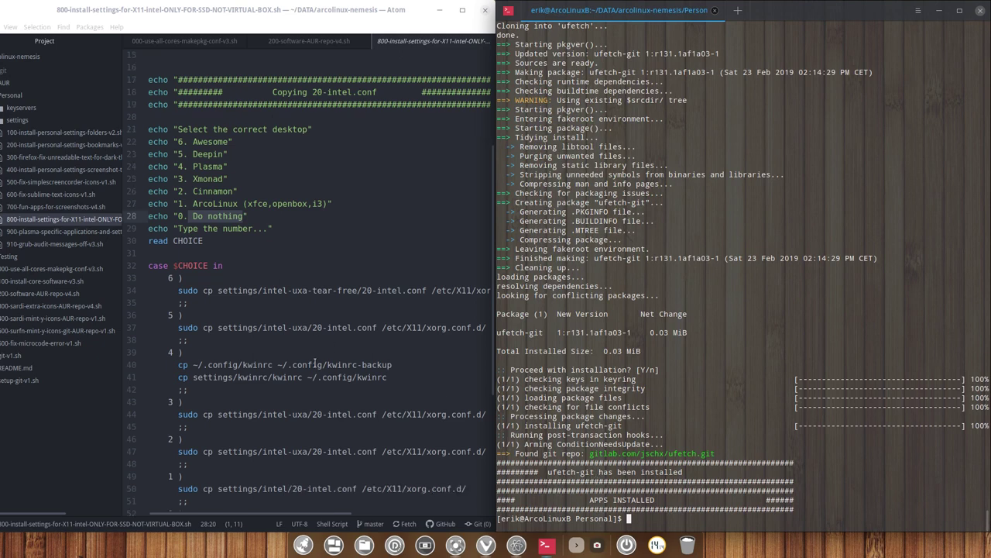
click(67, 232)
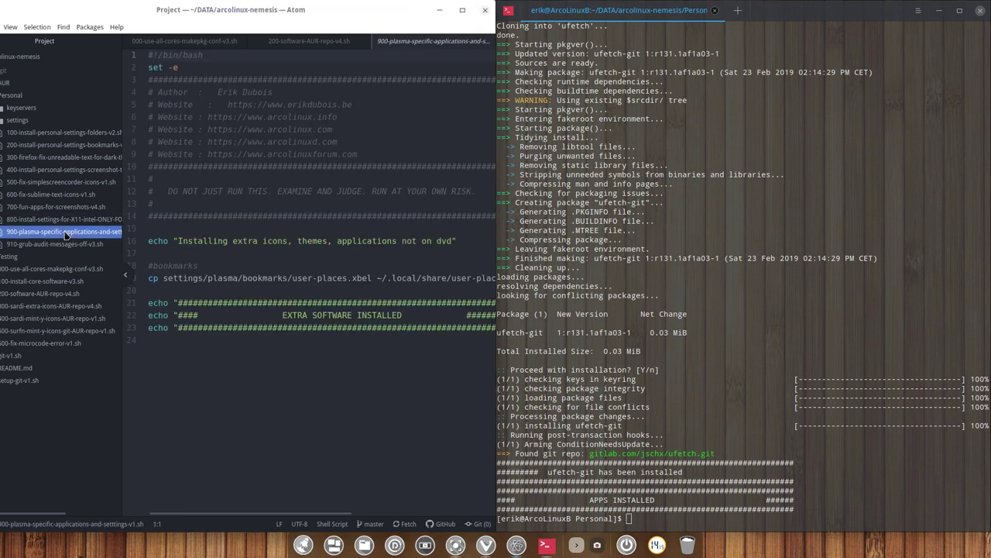
drag(205, 278, 241, 278)
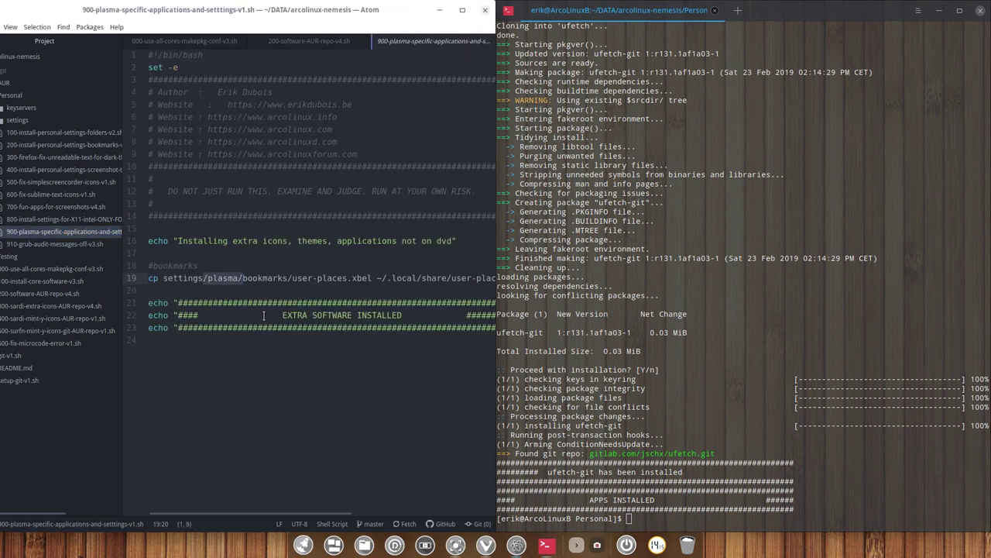
click(266, 279)
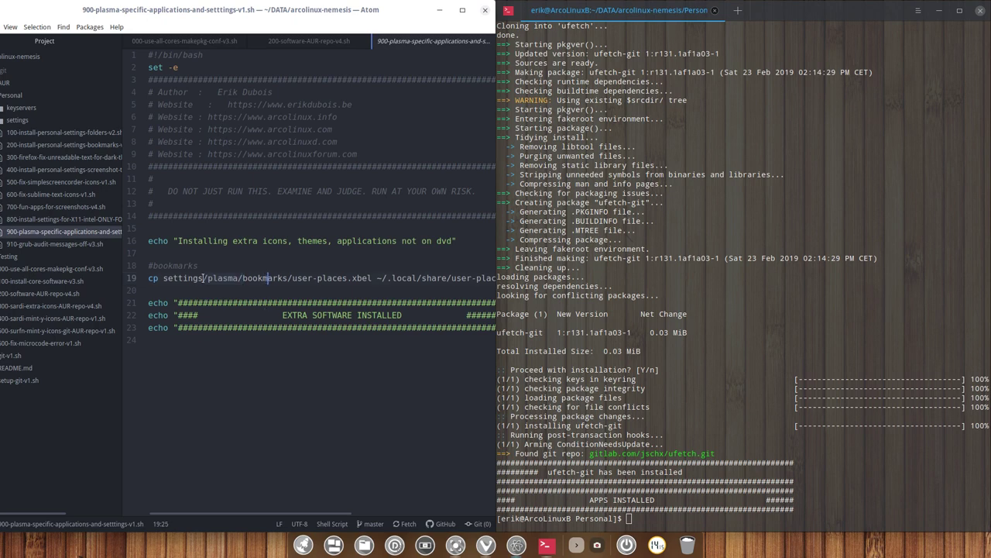
drag(204, 278, 238, 278)
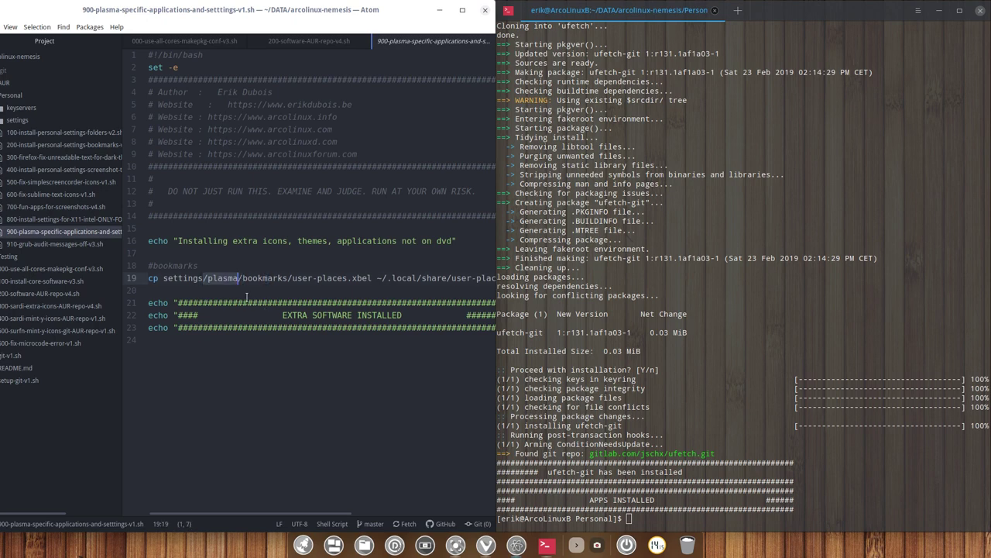
Open 910-grub-audit-messages-off-v3.sh and scroll through dmesg output to show the audit messages.
click(51, 245)
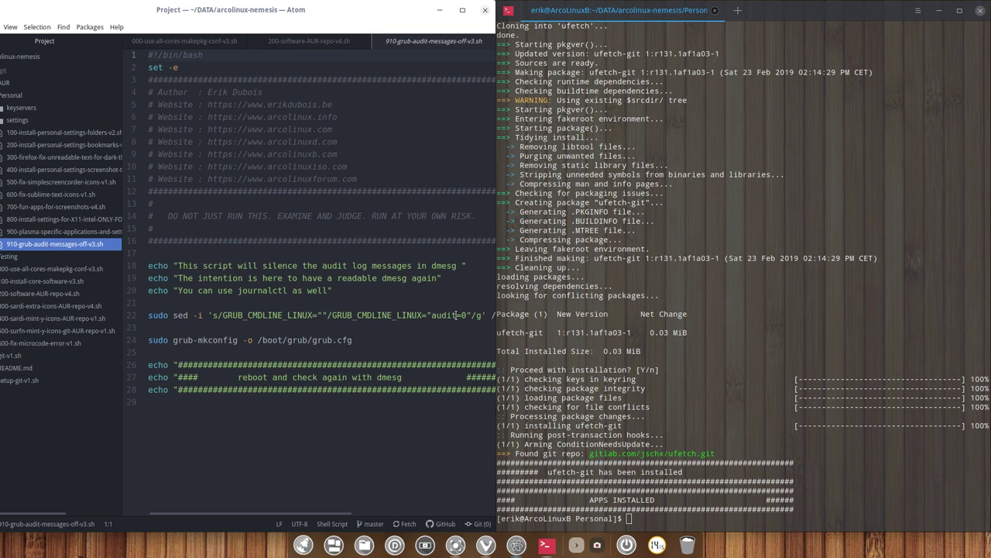
click(709, 309)
text(dmesg)
key(Return)
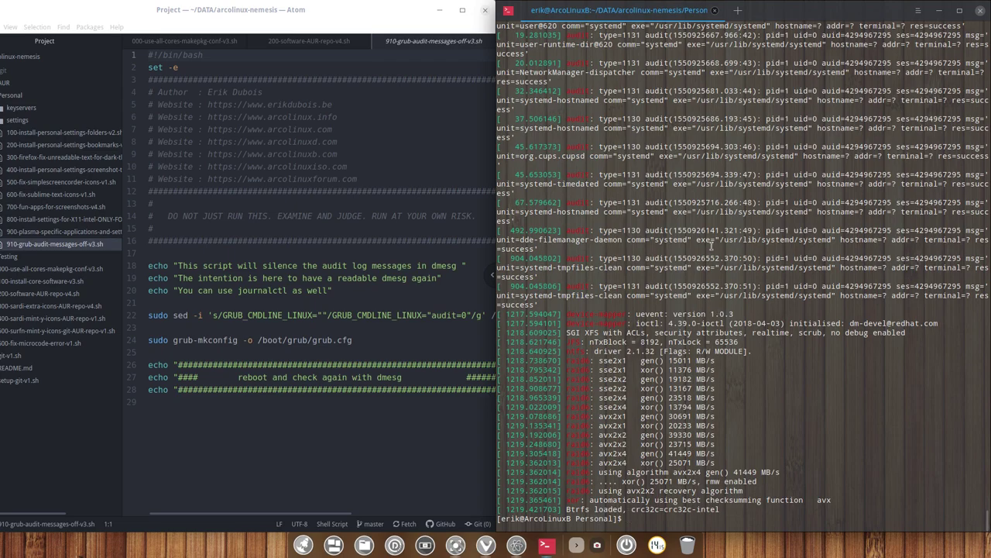
scroll(612, 295, up, 15)
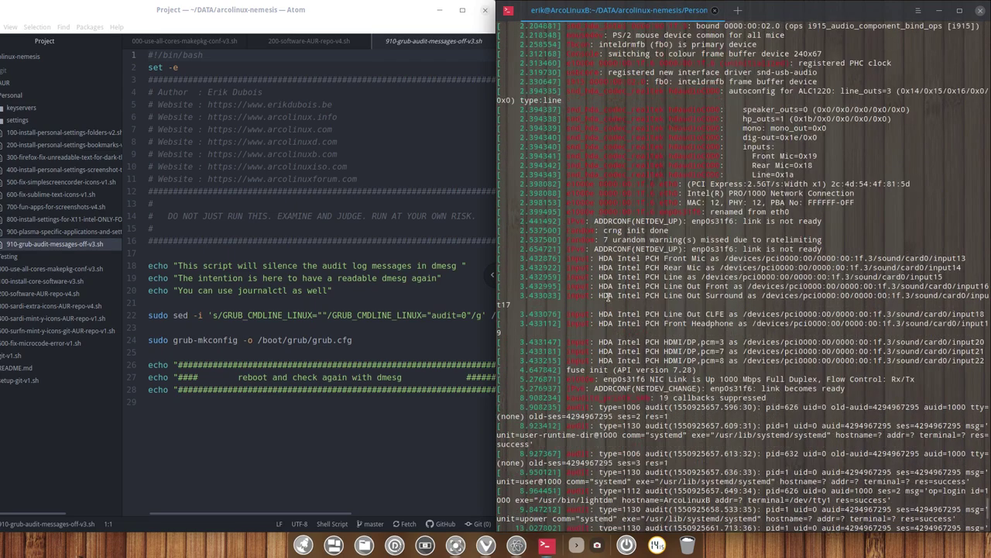
scroll(609, 295, up, 12)
scroll(608, 296, up, 20)
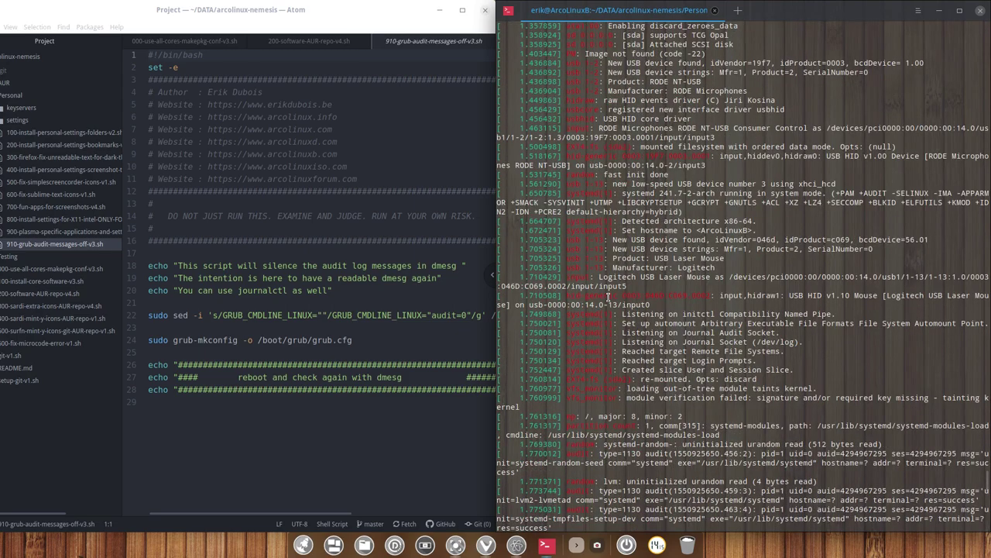
scroll(608, 296, down, 20)
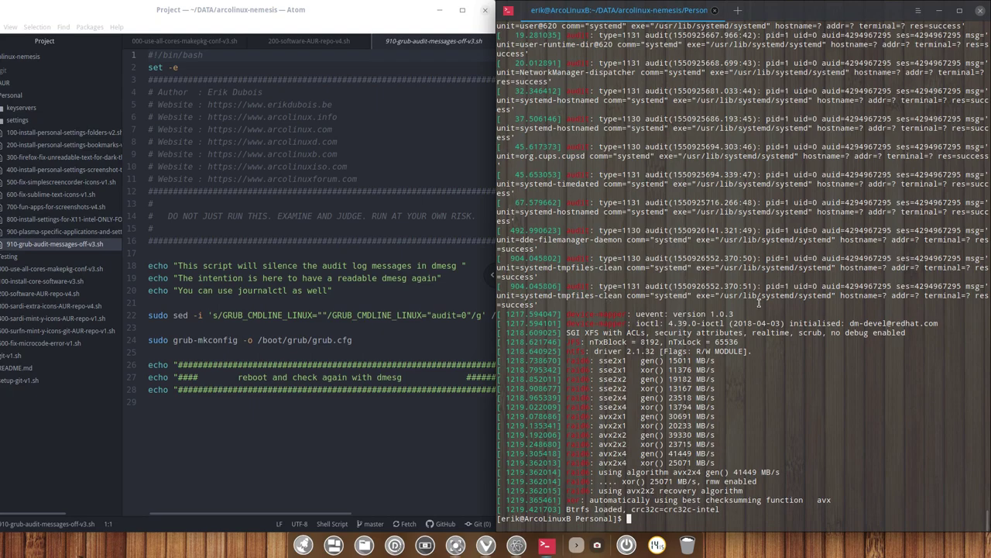
scroll(791, 311, up, 20)
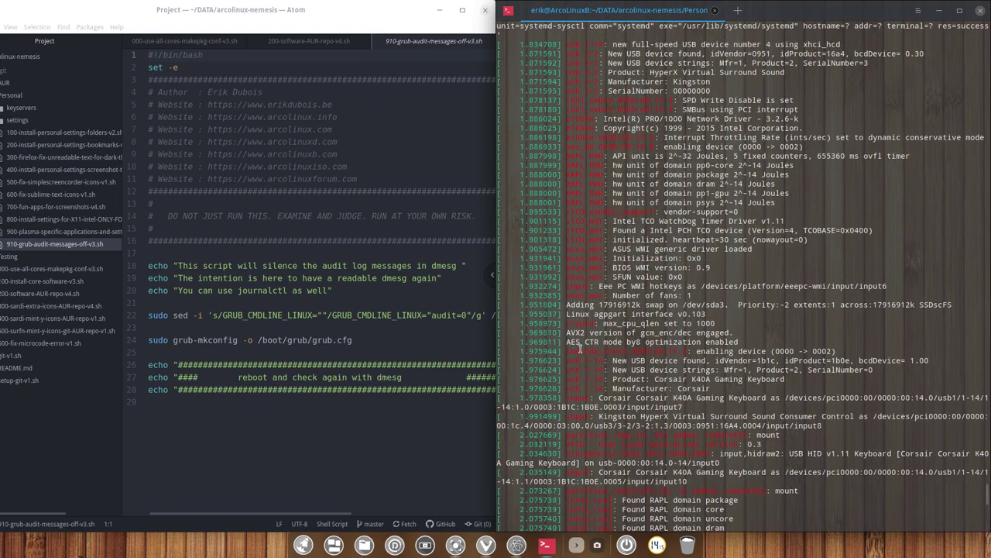
click(448, 341)
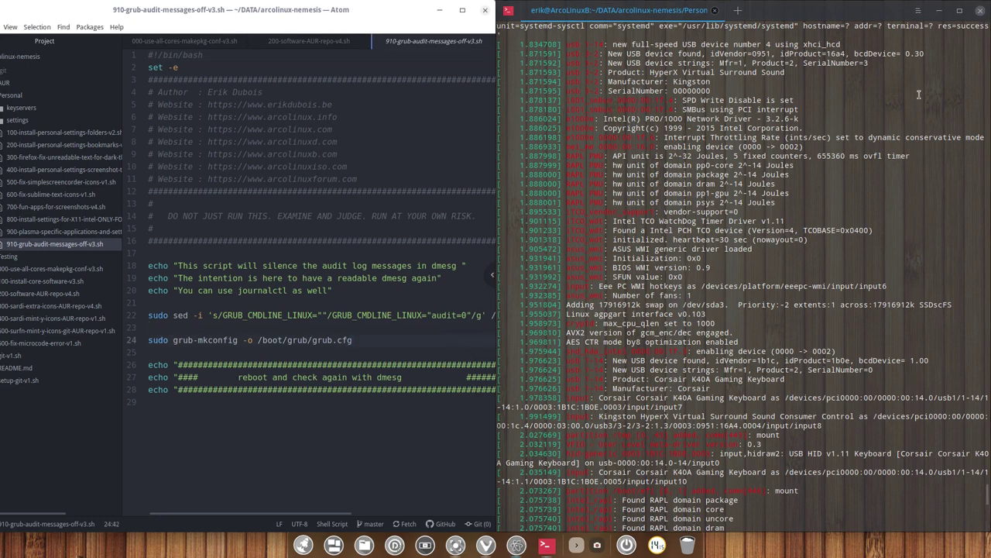
Shift the Atom window left and select audit=0 in the grub sed line.
drag(354, 4, 321, 7)
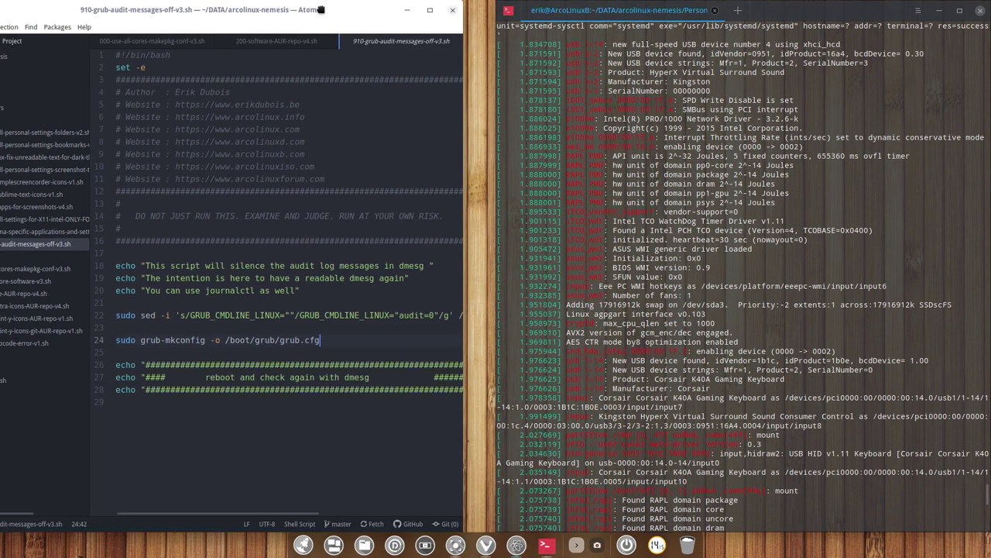
scroll(322, 276, right, 5)
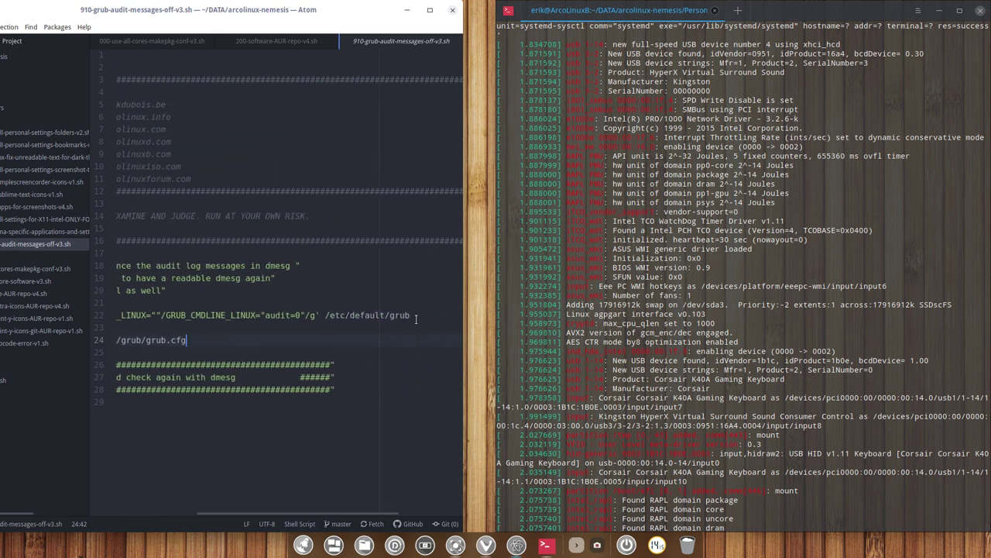
drag(266, 315, 301, 316)
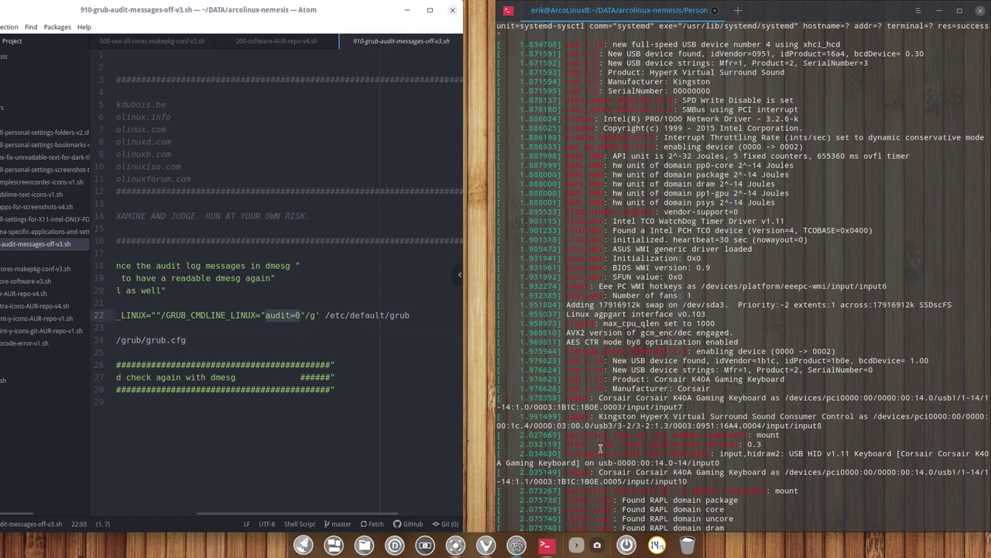
Scroll the dmesg boot log, highlighting one of the audit messages.
scroll(599, 451, down, 6)
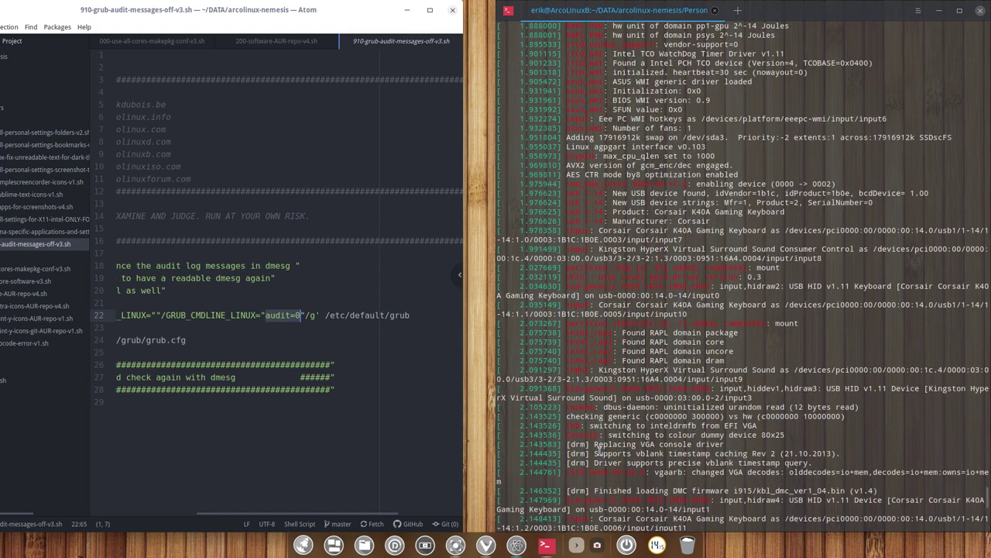
scroll(599, 450, down, 15)
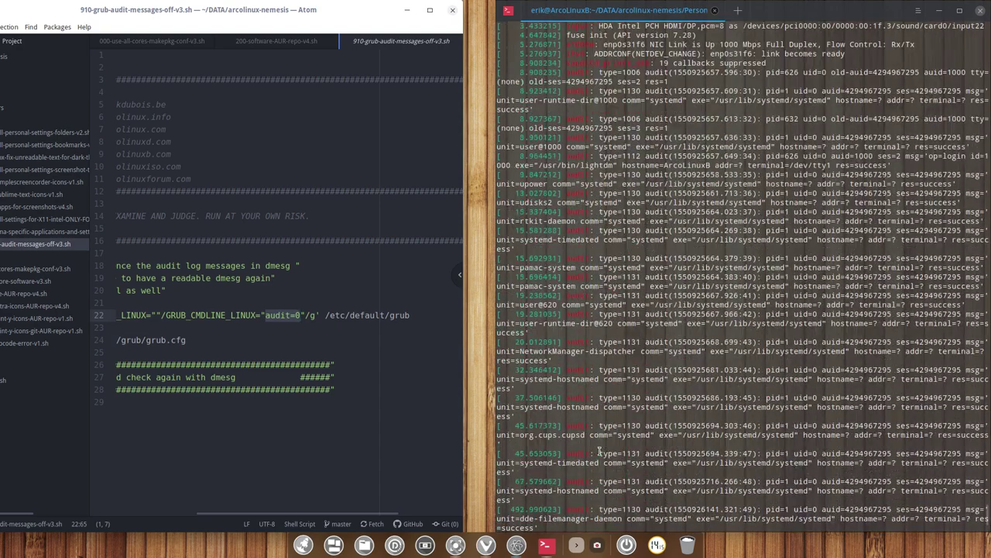
drag(567, 342, 594, 342)
scroll(666, 423, down, 10)
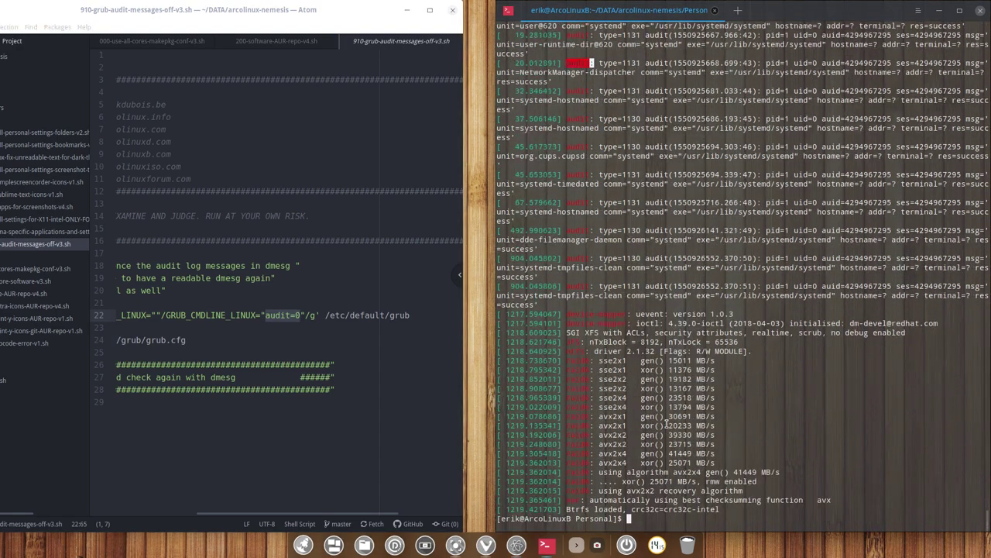
scroll(666, 422, up, 15)
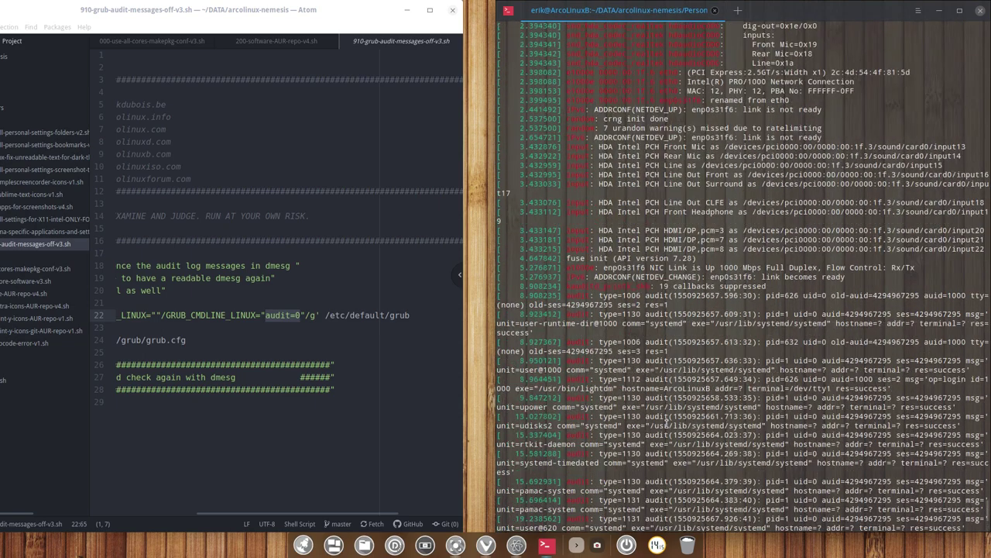
scroll(667, 424, up, 20)
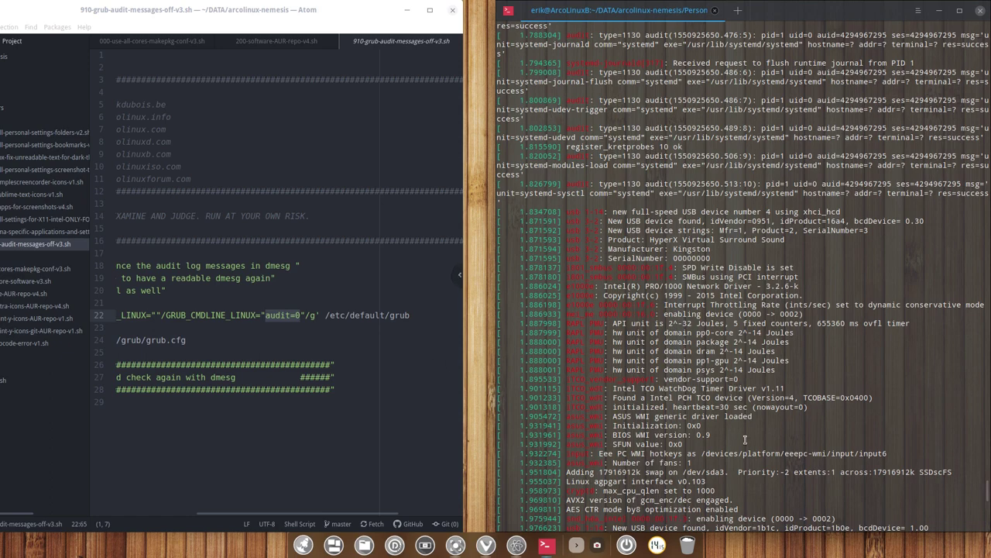
scroll(743, 412, down, 20)
List the Personal scripts, run 910-grub-audit-messages-off-v3.sh, and maximize Atom.
text(ls)
key(Return)
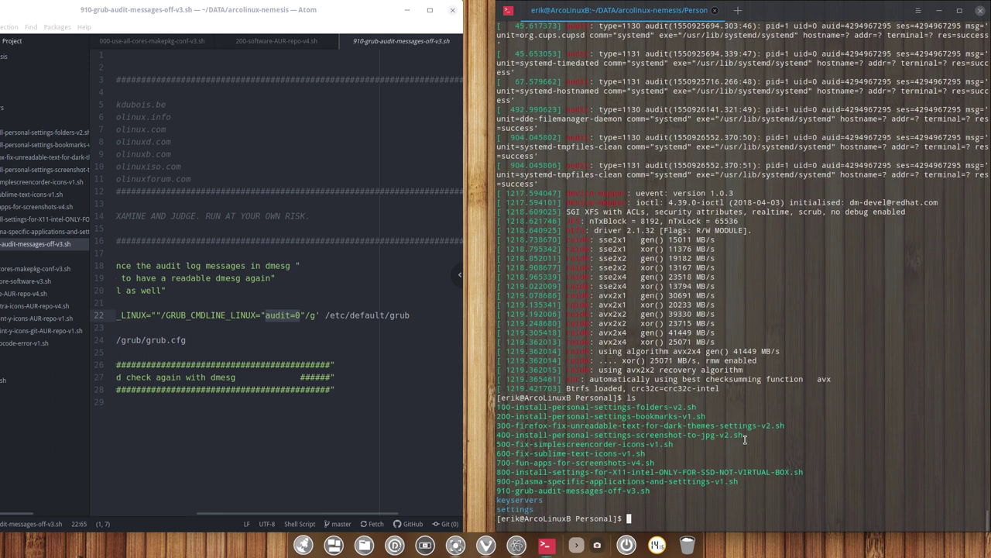
text(./91)
key(BackSpace)
text(1)
key(Tab)
key(Return)
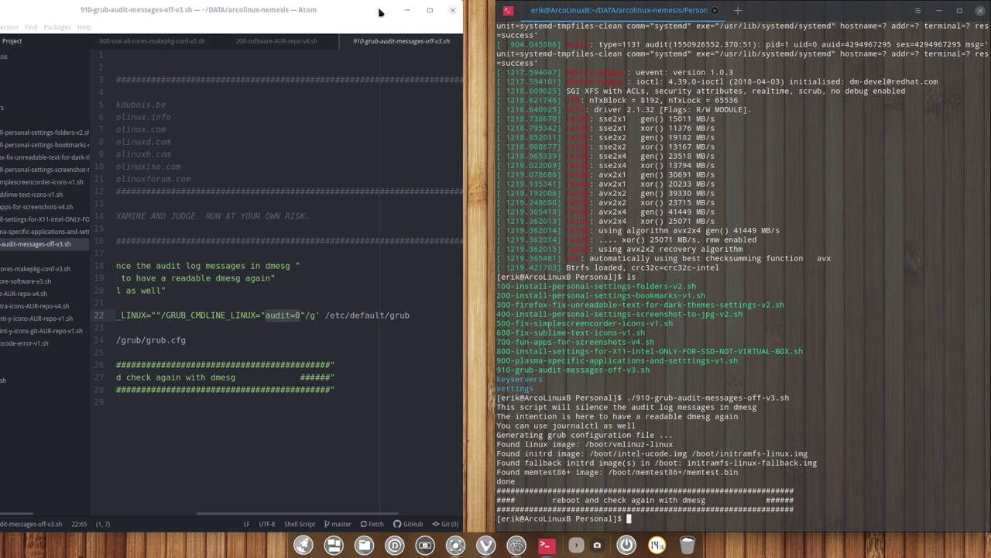
double_click(332, 11)
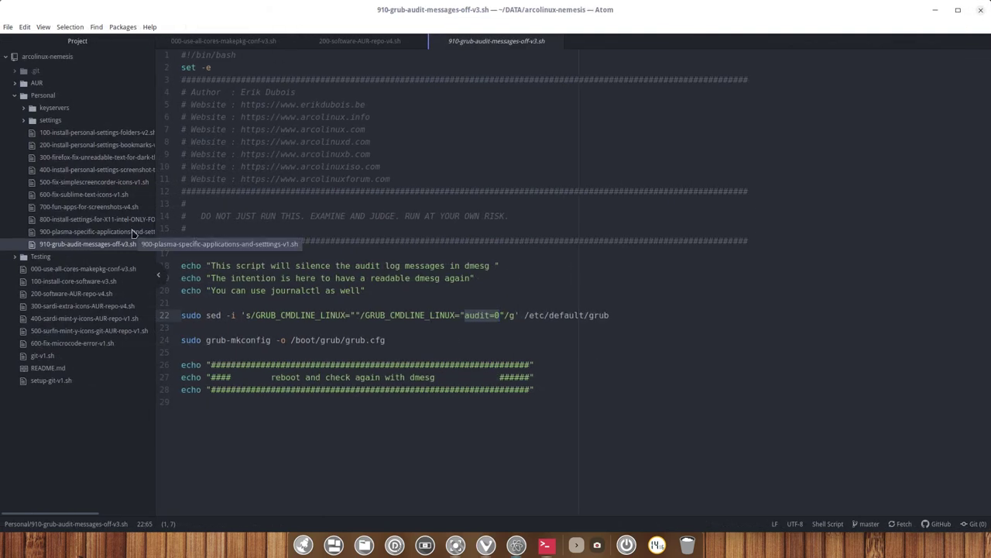
Expand the keyservers folder, read 10-add-keyservers-for-key-importing-v4.sh, then collapse the folder.
click(23, 109)
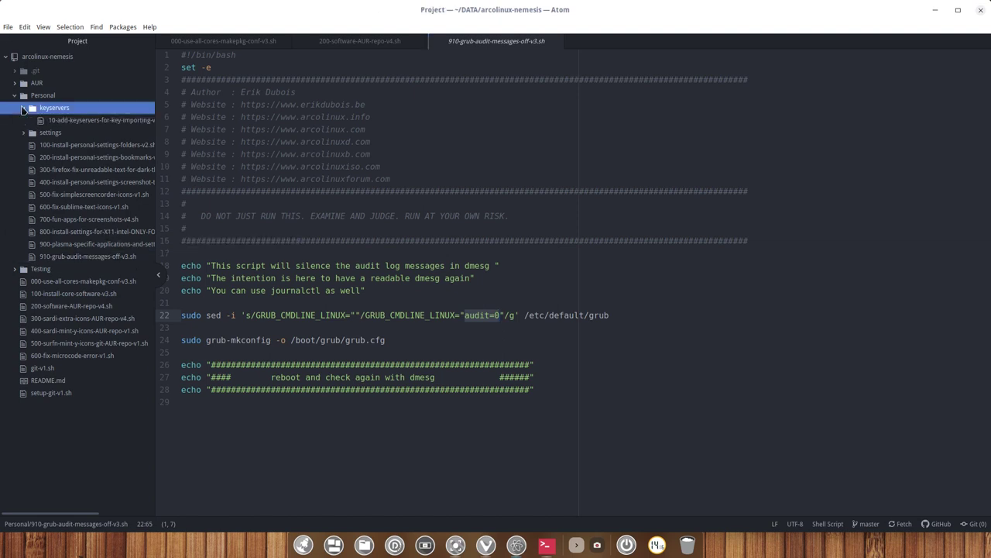
click(70, 120)
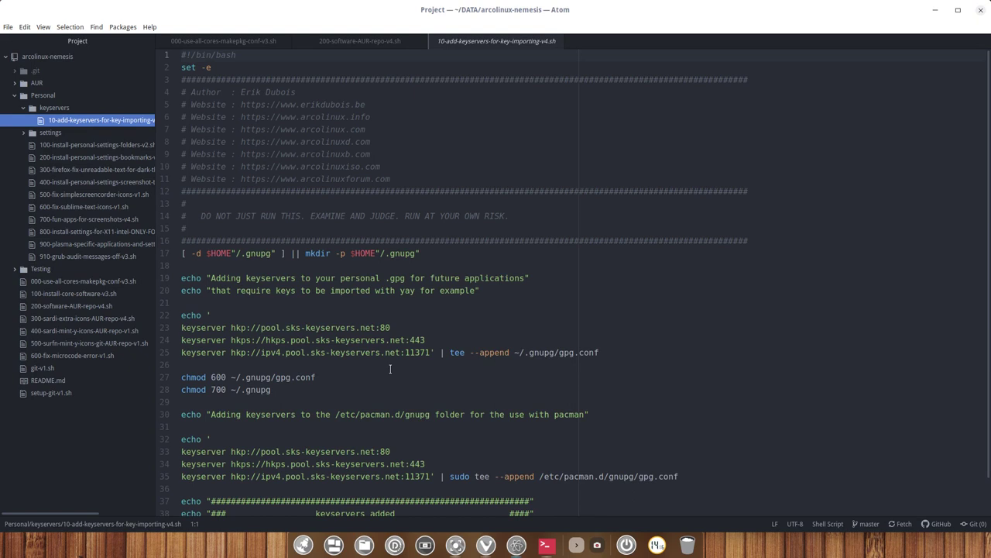
scroll(390, 368, down, 1)
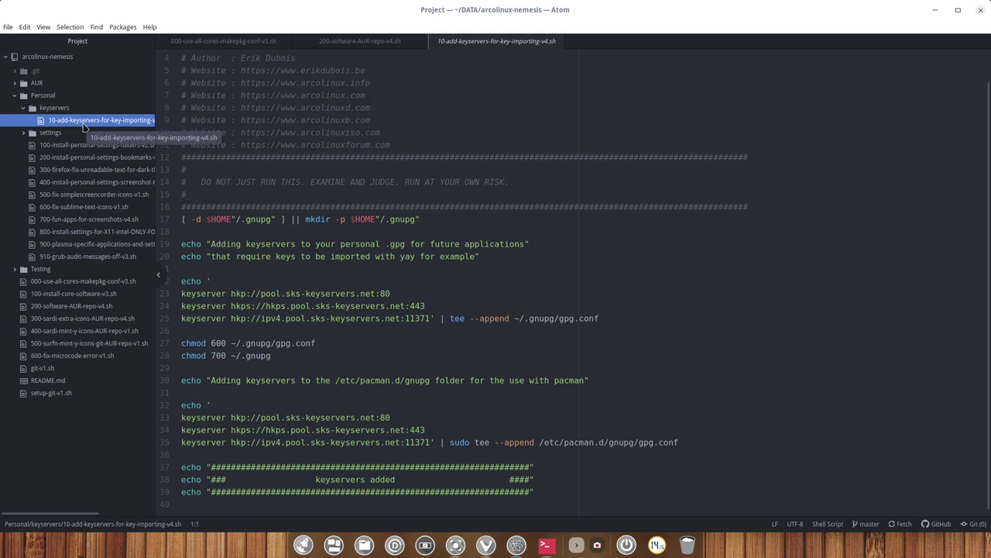
click(24, 110)
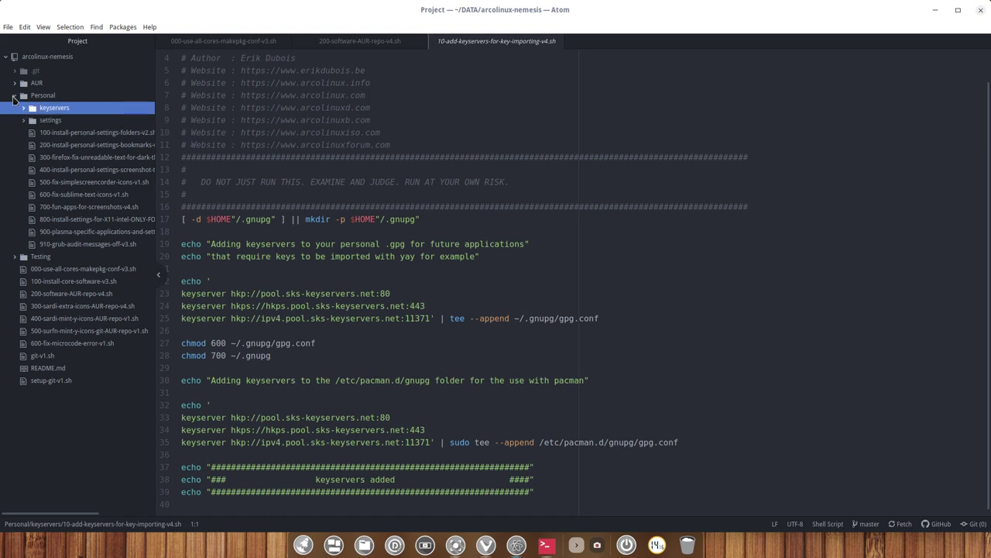
click(14, 96)
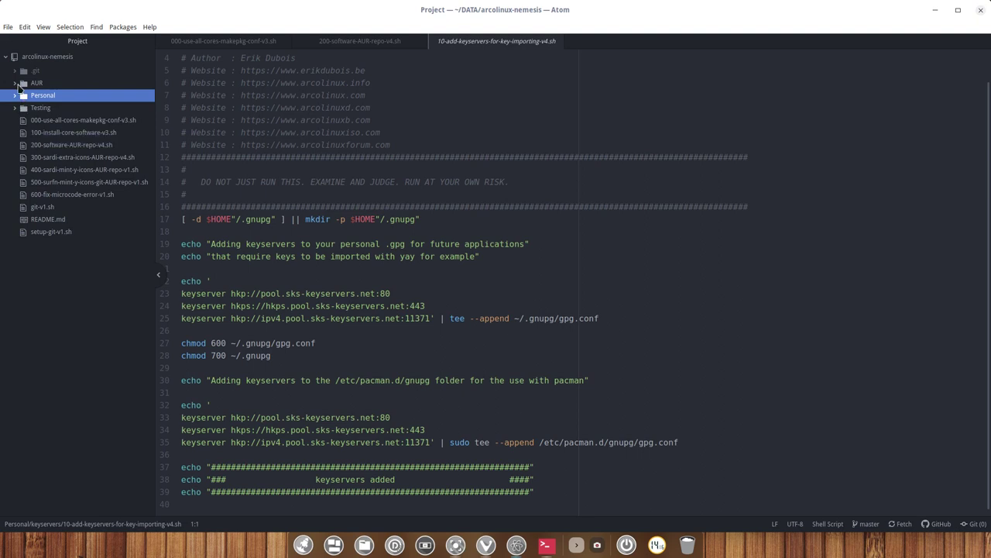
click(15, 84)
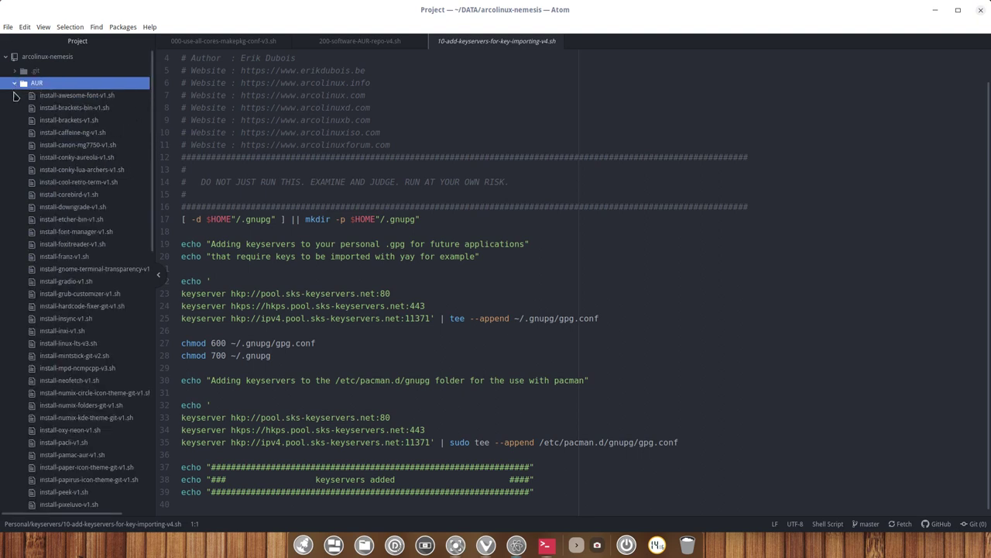
click(72, 96)
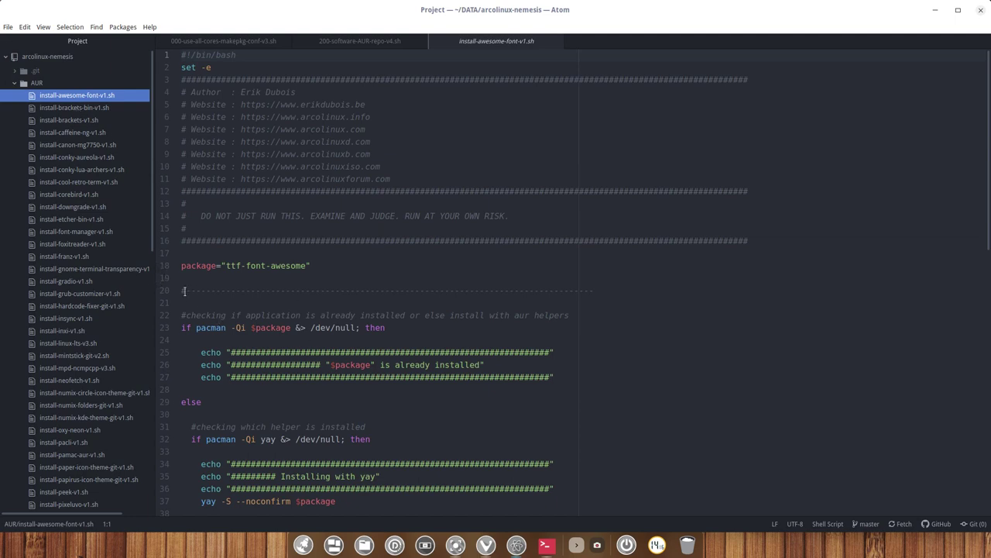
drag(182, 291, 232, 507)
scroll(331, 409, up, 4)
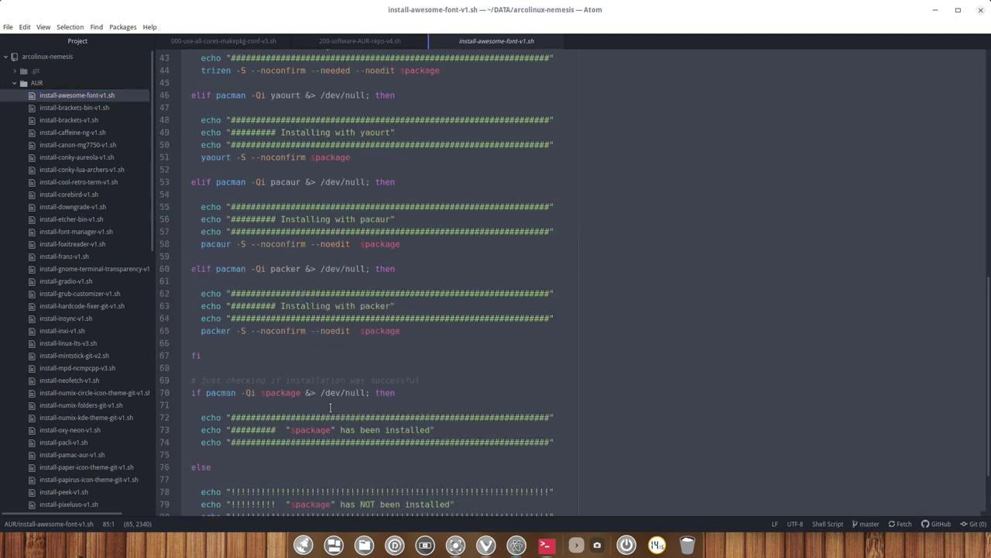
scroll(331, 408, up, 10)
click(253, 265)
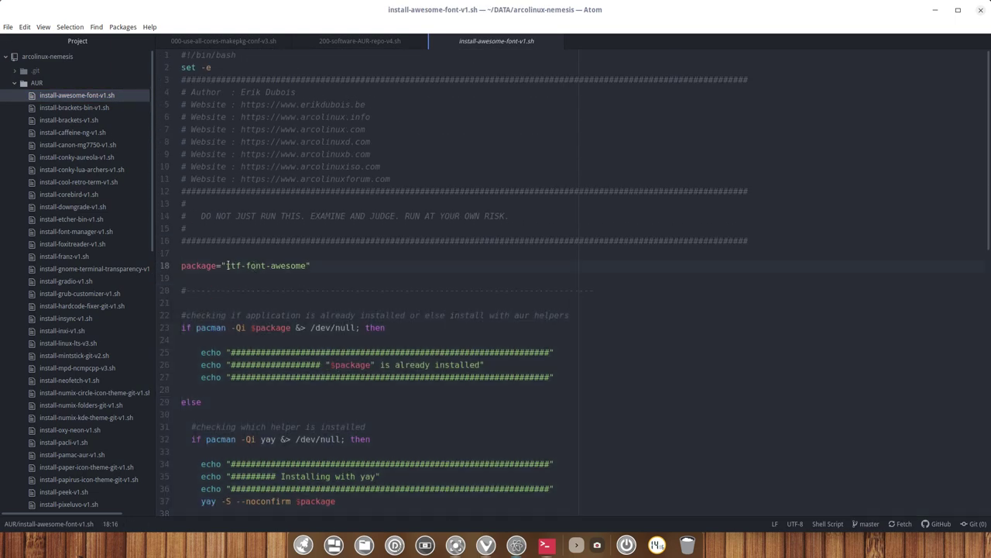
drag(226, 265, 305, 265)
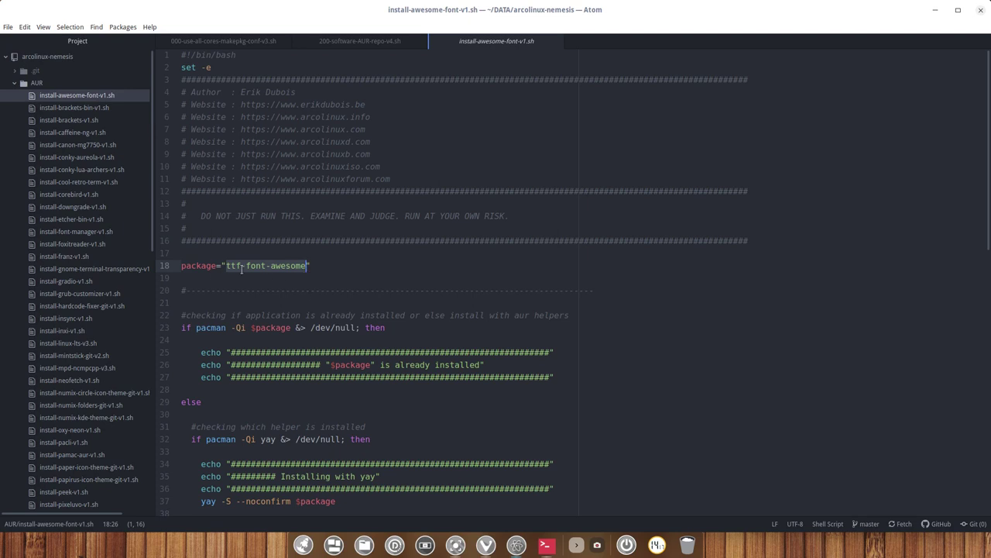
scroll(300, 306, down, 2)
click(372, 290)
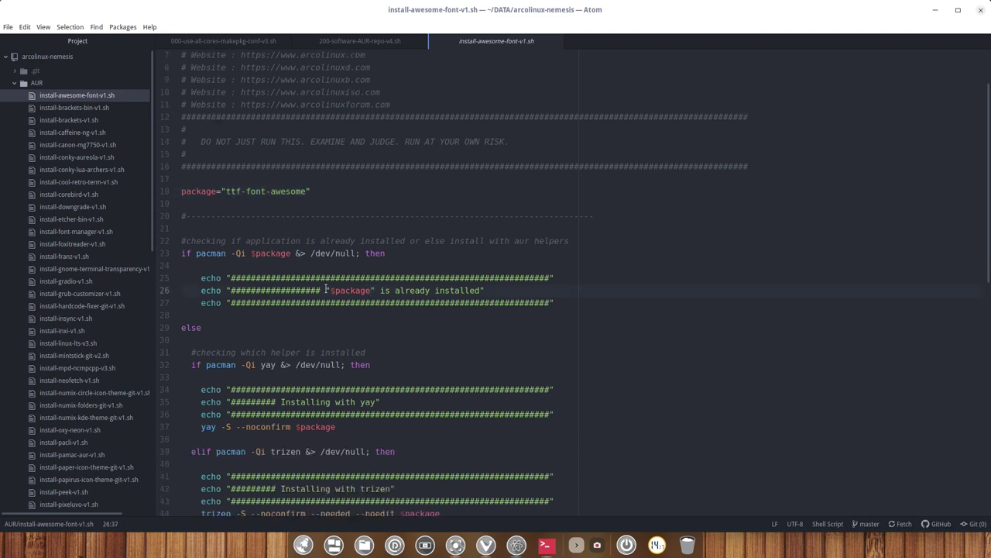
drag(326, 289, 485, 290)
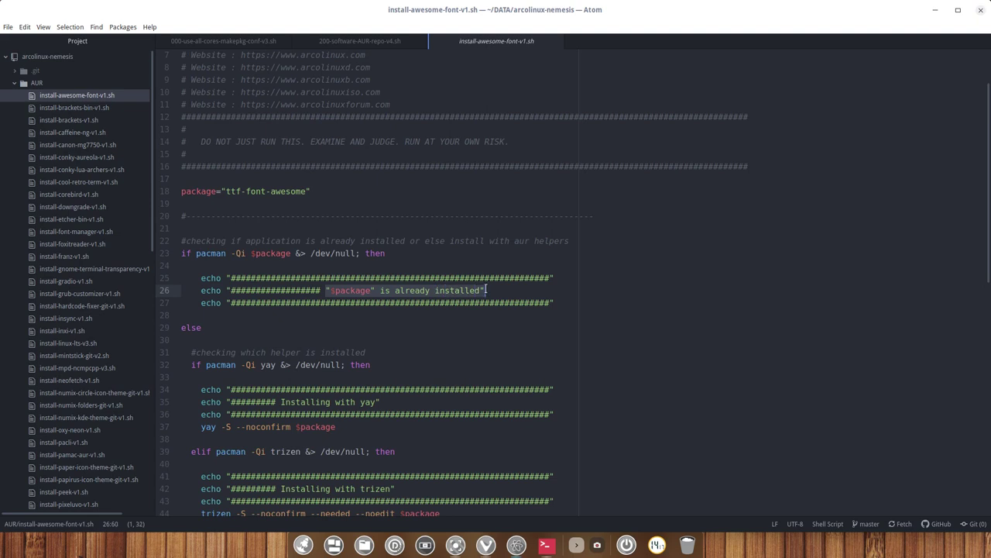
scroll(465, 287, down, 3)
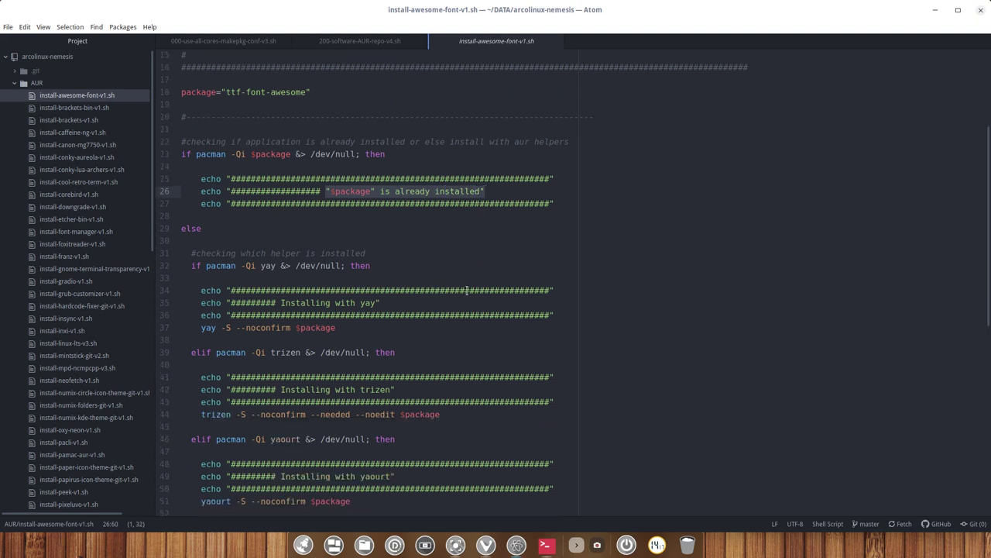
scroll(423, 271, down, 1)
drag(260, 216, 276, 216)
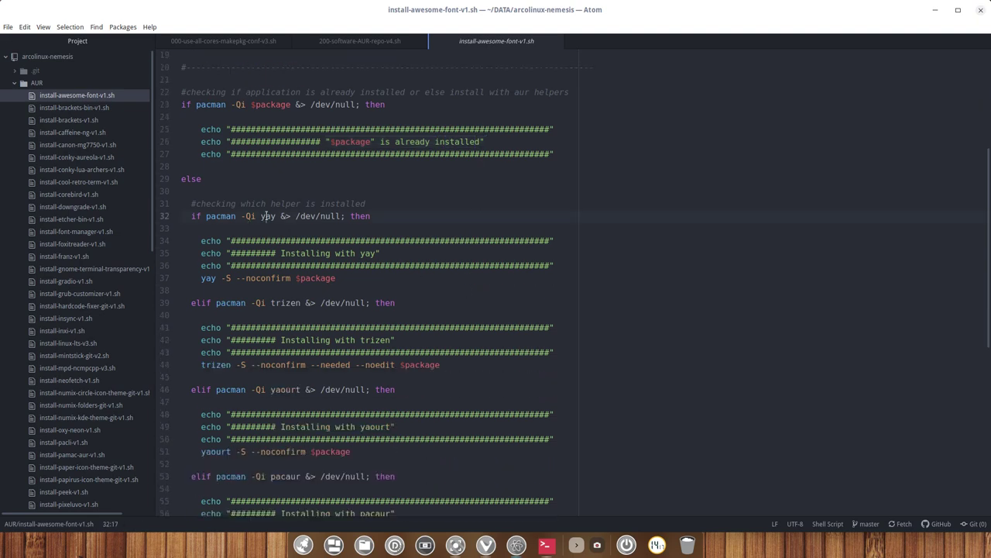
double_click(282, 302)
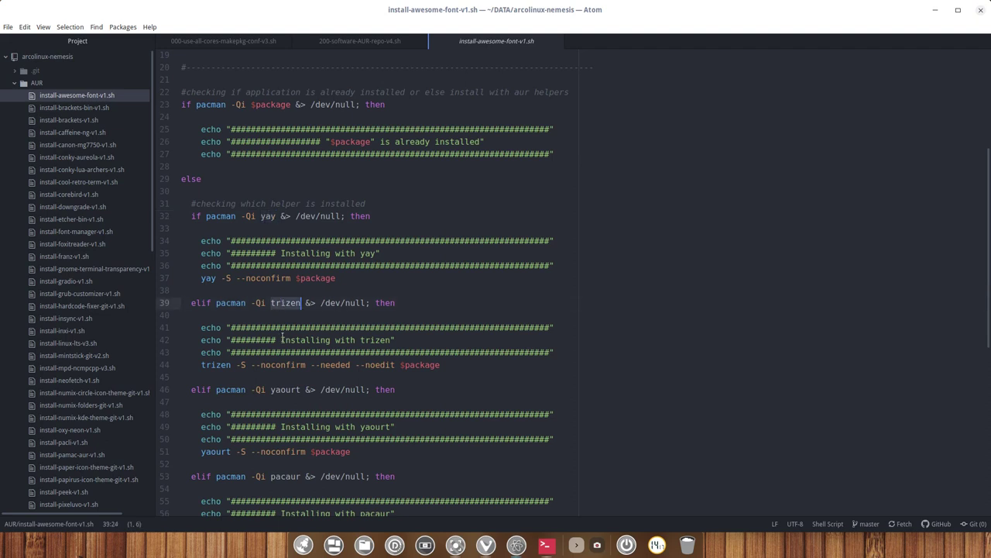
double_click(280, 392)
scroll(281, 387, down, 3)
click(280, 378)
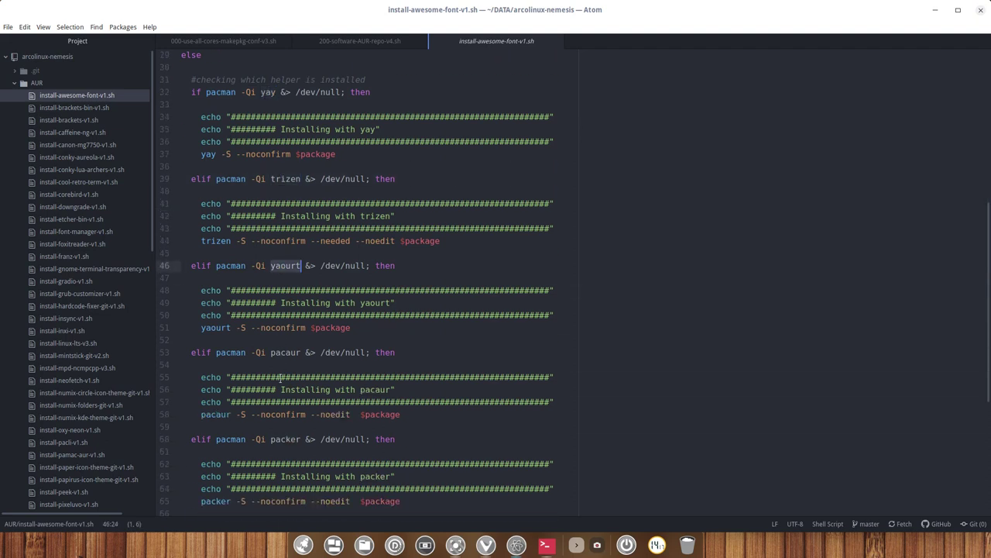
double_click(281, 353)
click(293, 438)
scroll(292, 437, down, 3)
scroll(292, 436, down, 3)
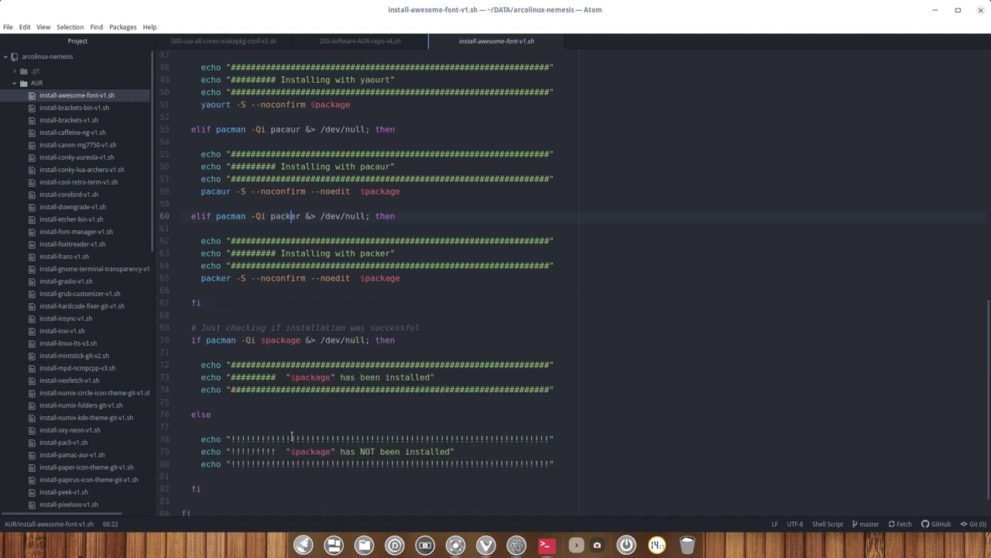
scroll(292, 436, up, 9)
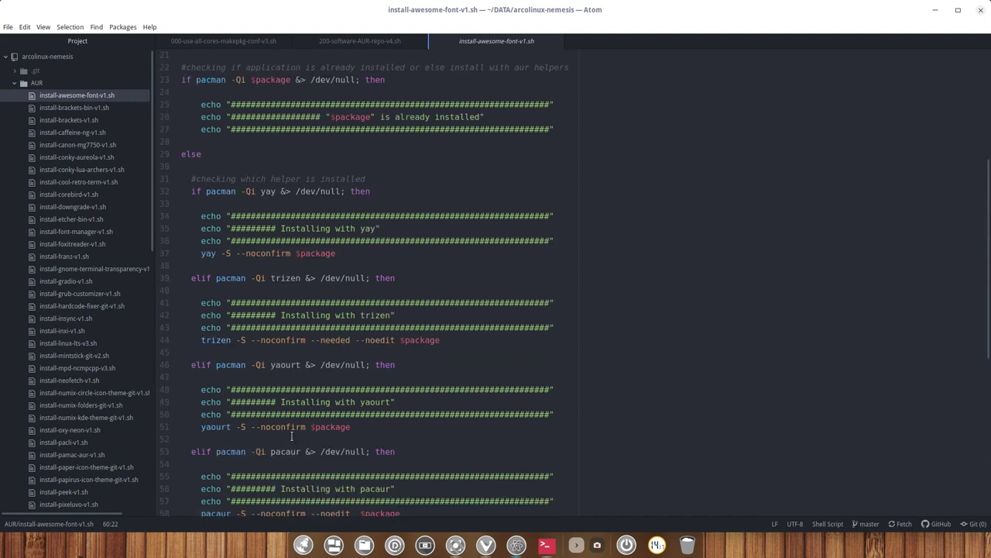
drag(261, 216, 277, 216)
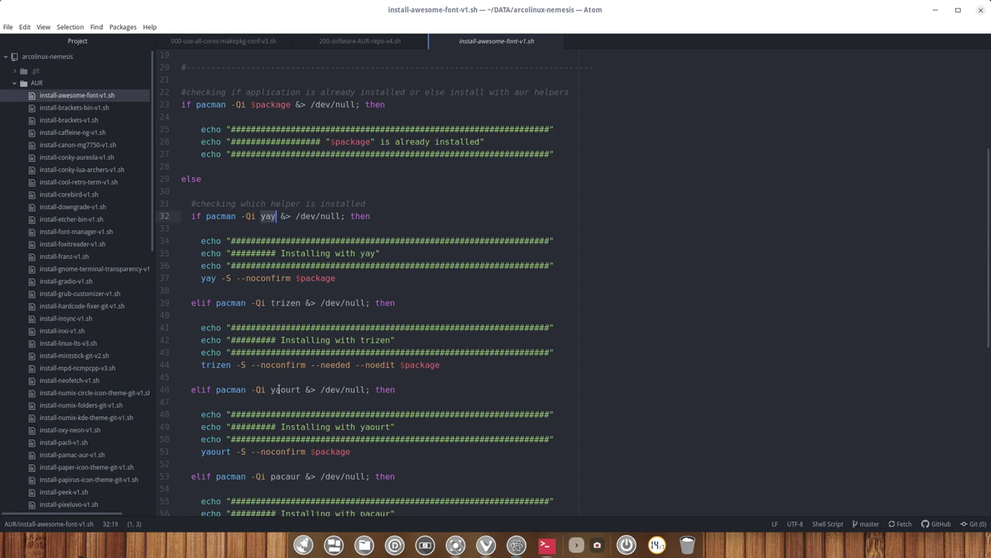
Open the brackets-bin, brackets, canon-mg7750, corebird and etcher-bin AUR install scripts.
click(87, 110)
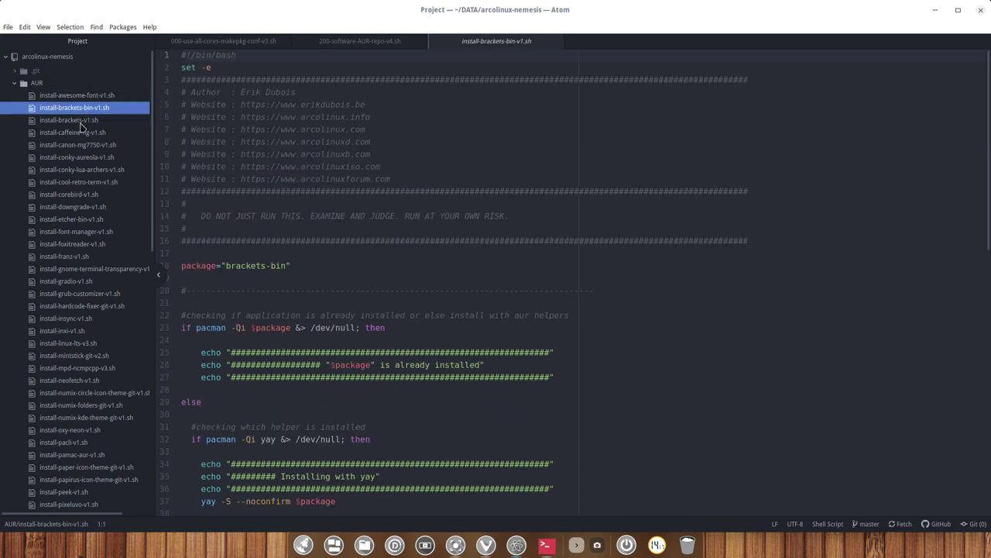
click(79, 122)
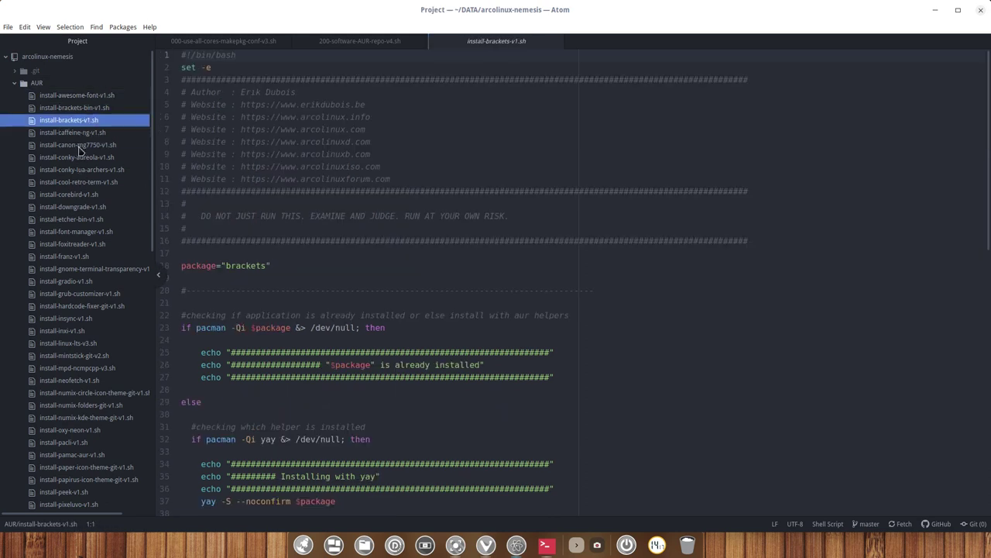
click(79, 146)
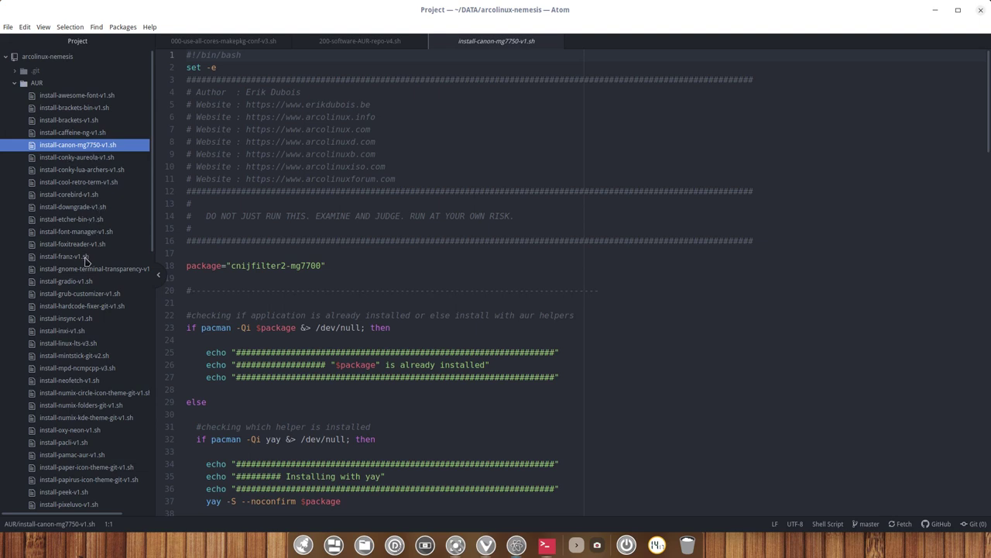
click(76, 195)
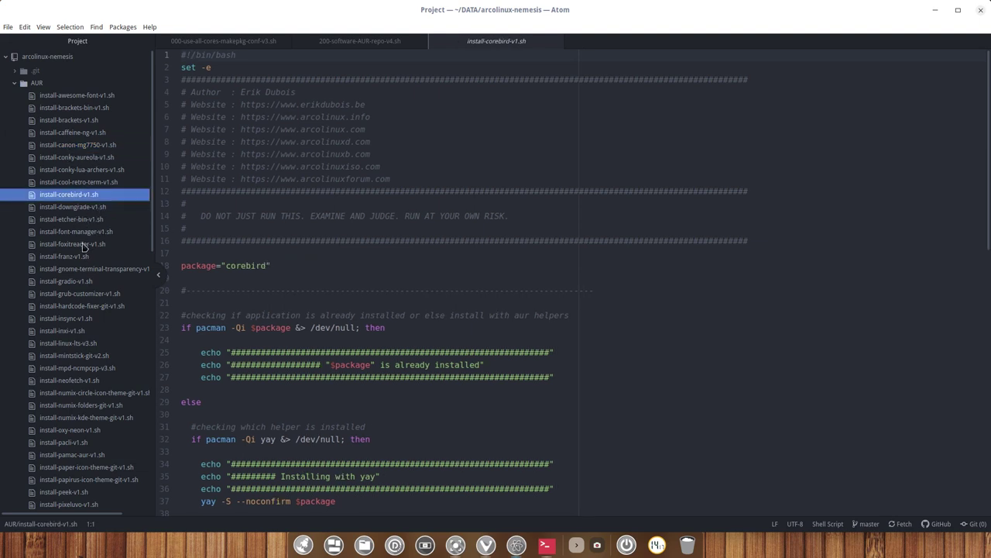
click(76, 220)
scroll(99, 320, down, 3)
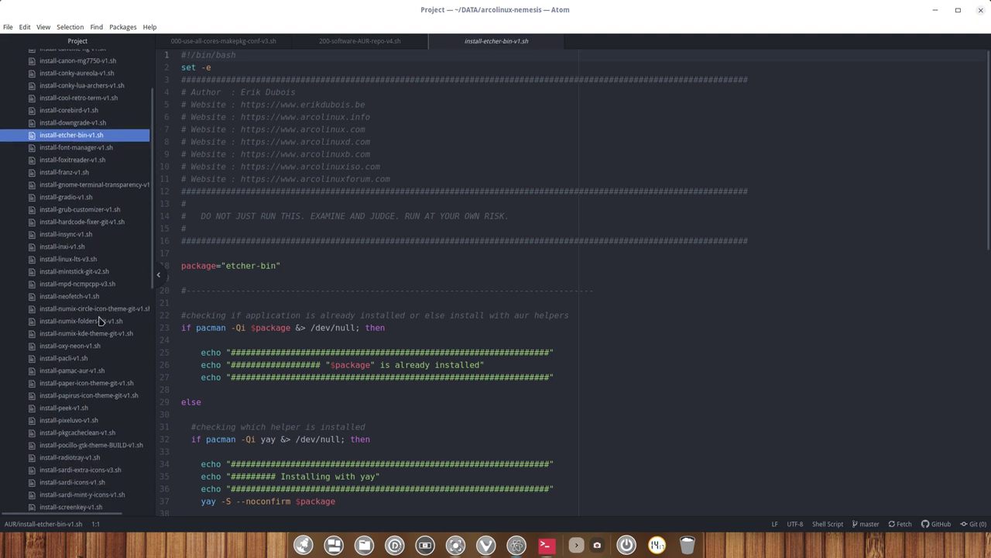
Open the gradio, linux-lts, neofetch and oxy-neon AUR install scripts.
click(74, 172)
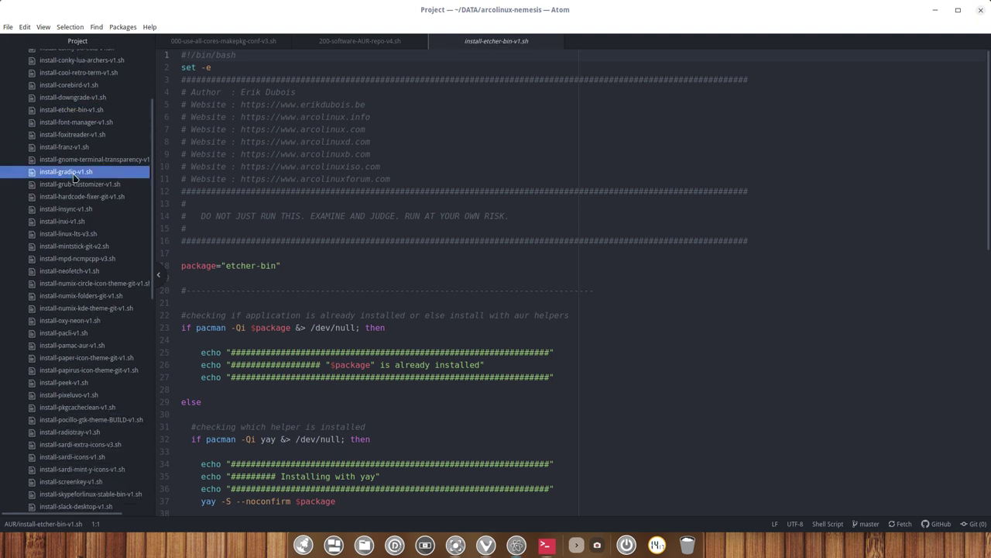
click(69, 234)
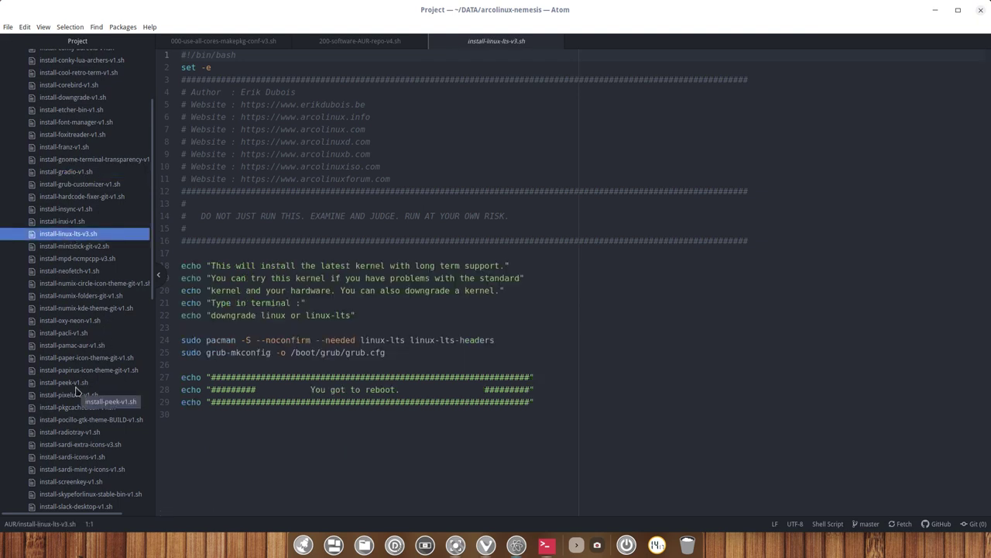
click(79, 271)
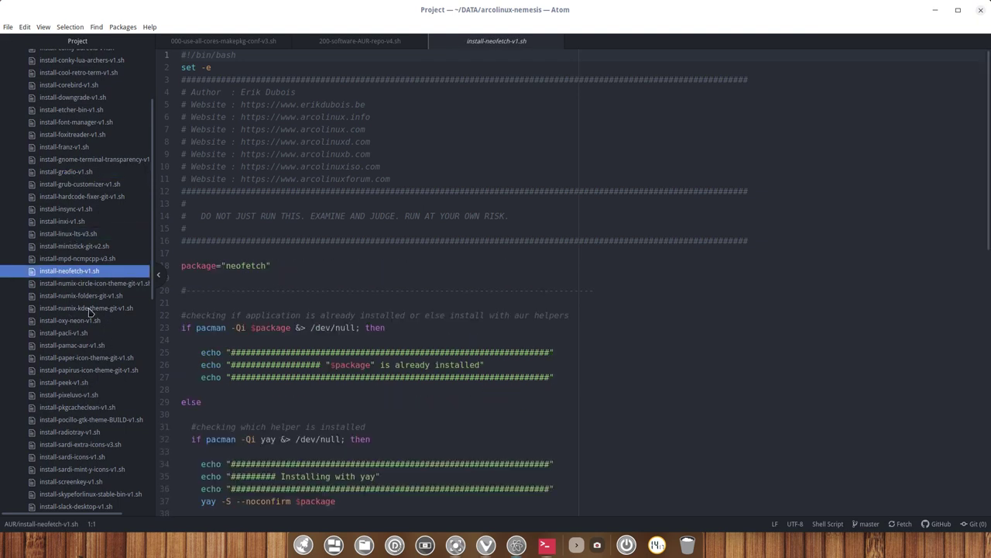
scroll(80, 334, down, 2)
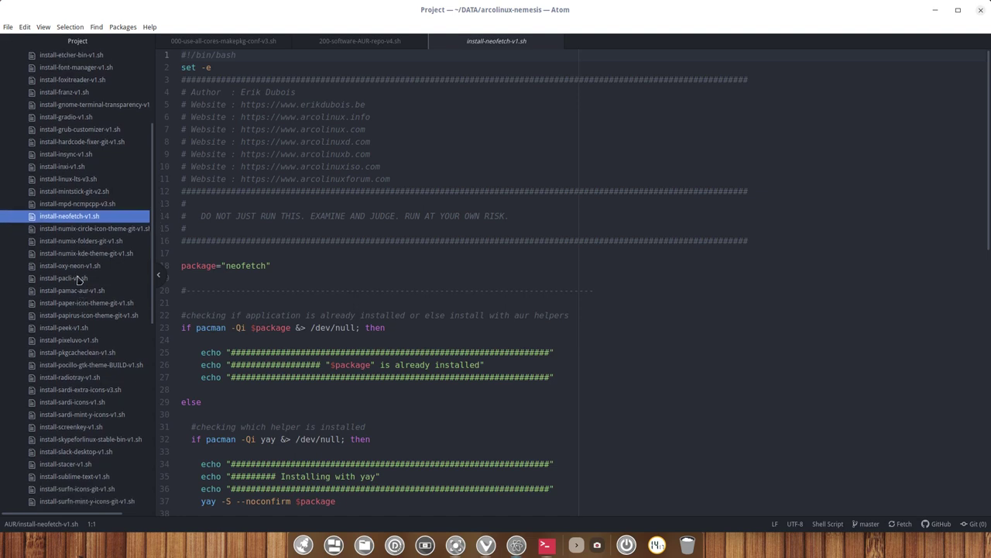
click(81, 267)
scroll(77, 302, down, 3)
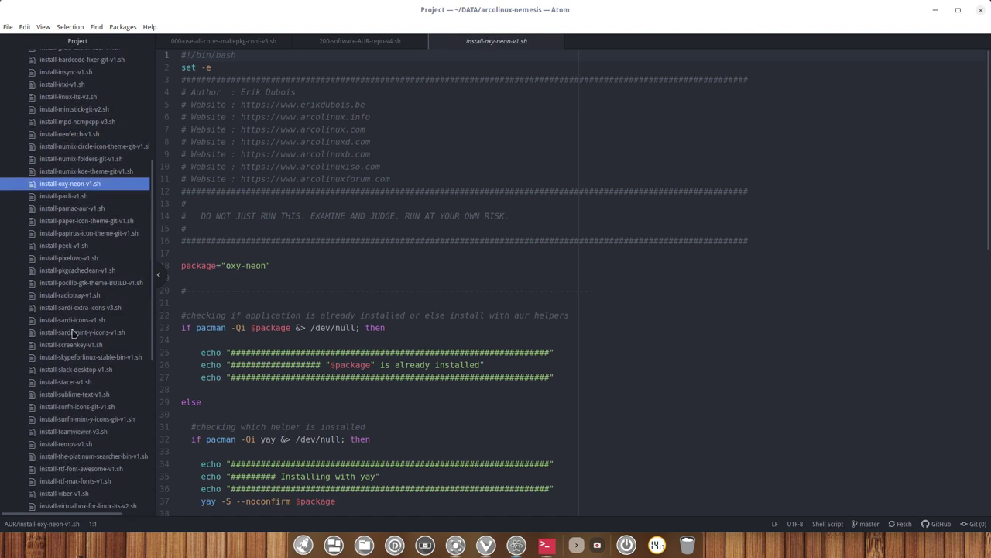
Open the radiotray, teamviewer and the-platinum-searcher-bin AUR install scripts.
click(75, 295)
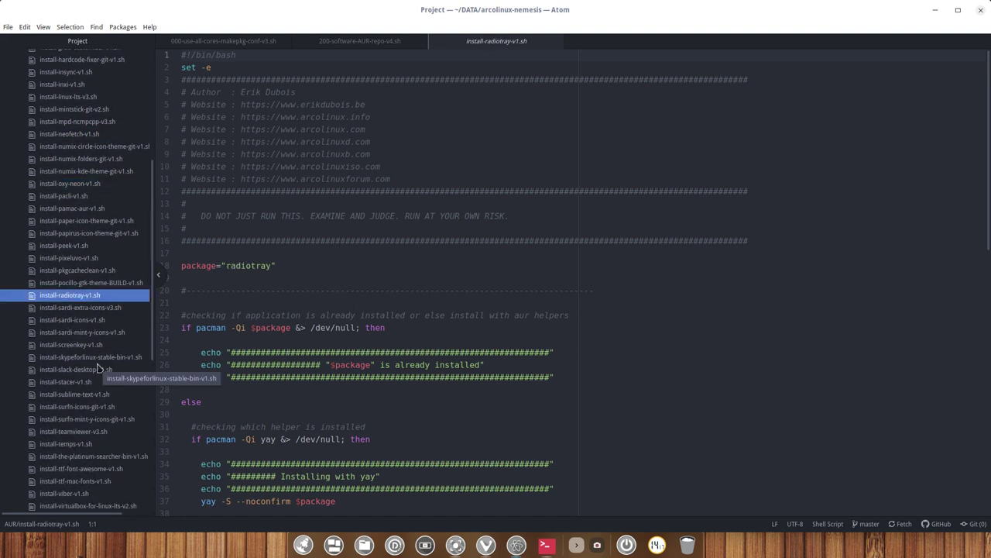
scroll(99, 370, down, 1)
scroll(100, 370, down, 3)
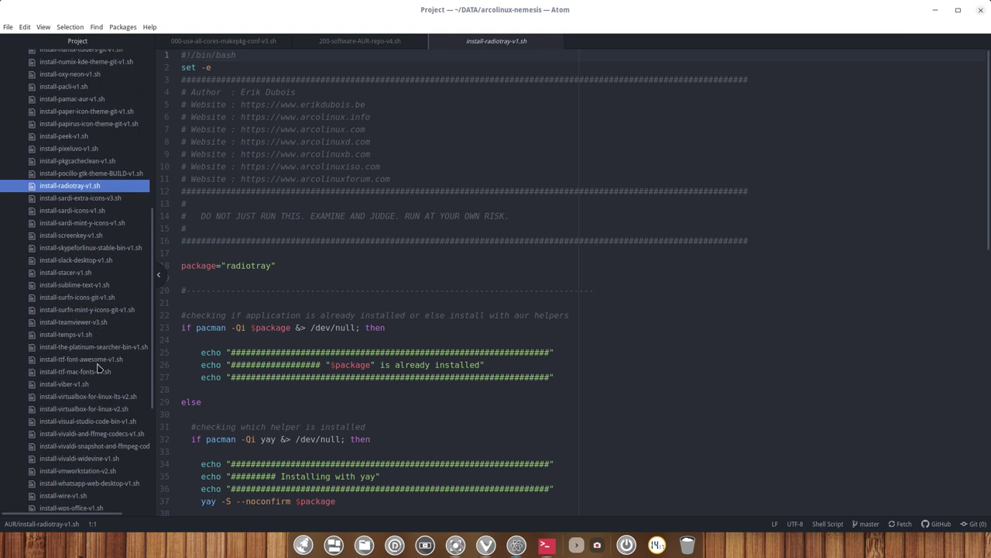
click(78, 322)
scroll(92, 374, down, 3)
click(67, 265)
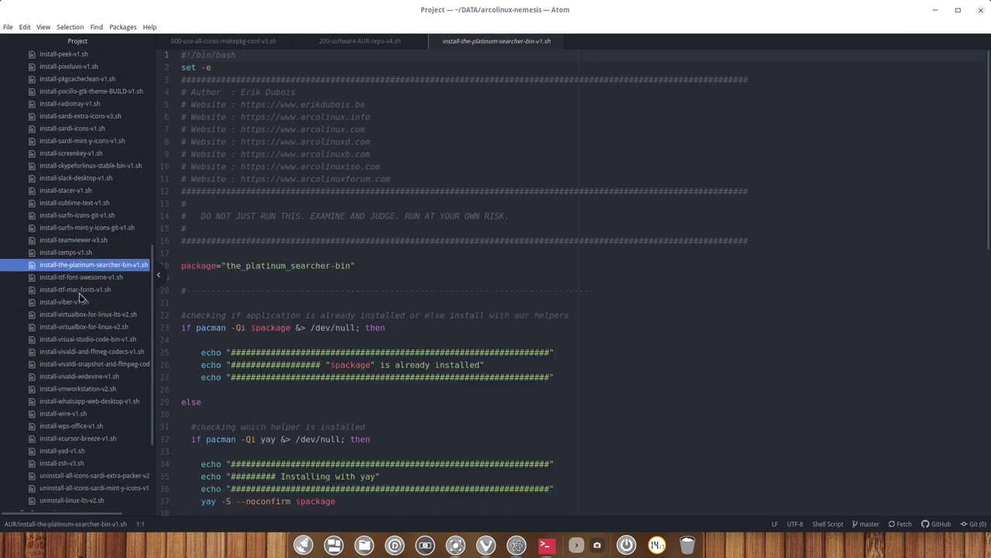
scroll(78, 315, down, 2)
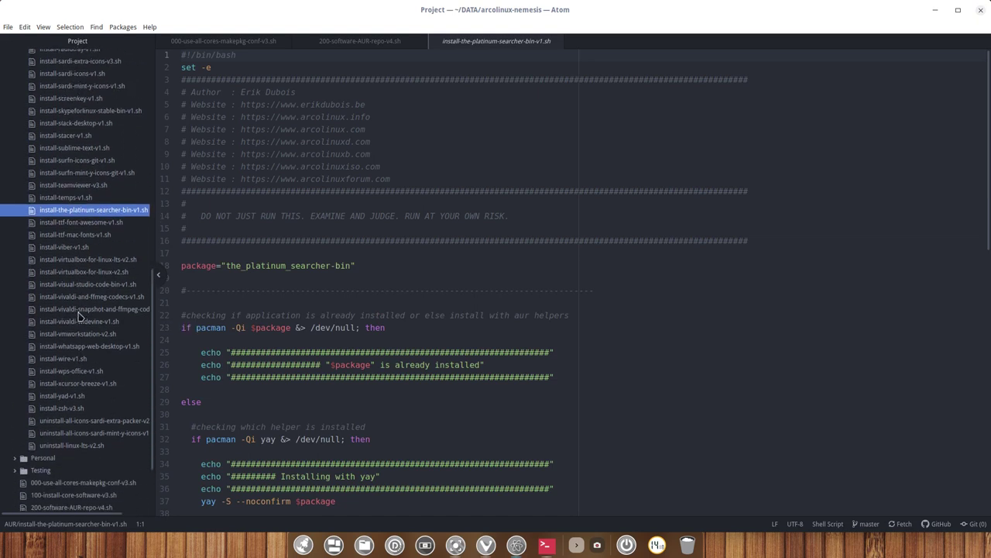
Review the AUR install scripts for VirtualBox, Visual Studio Code, VMware Workstation, Vivaldi and WPS Office.
click(91, 260)
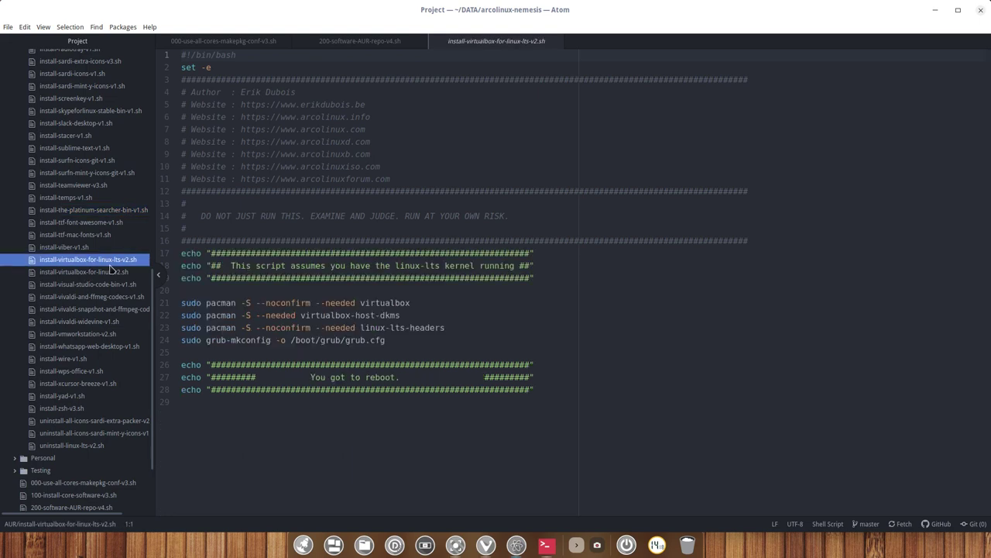
click(107, 277)
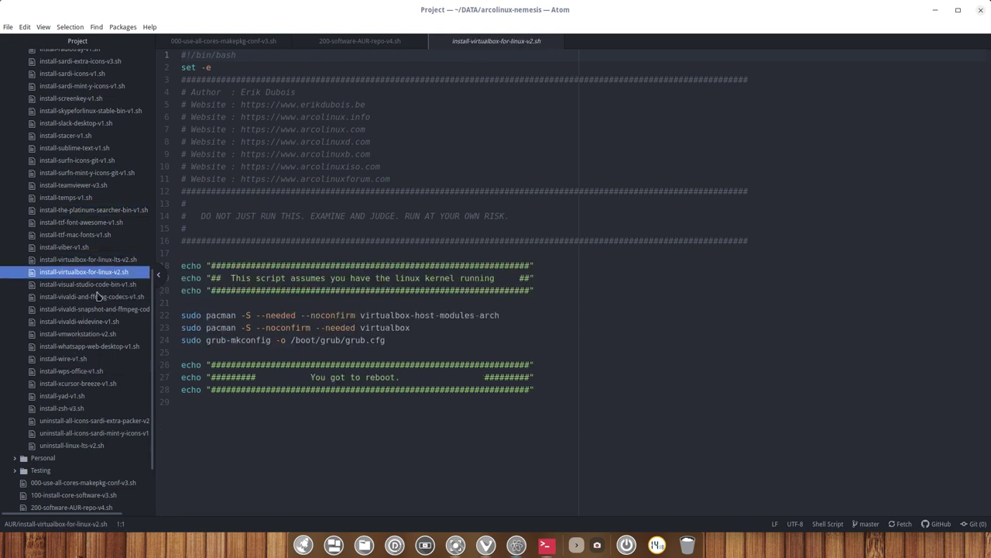
click(100, 285)
scroll(78, 353, down, 1)
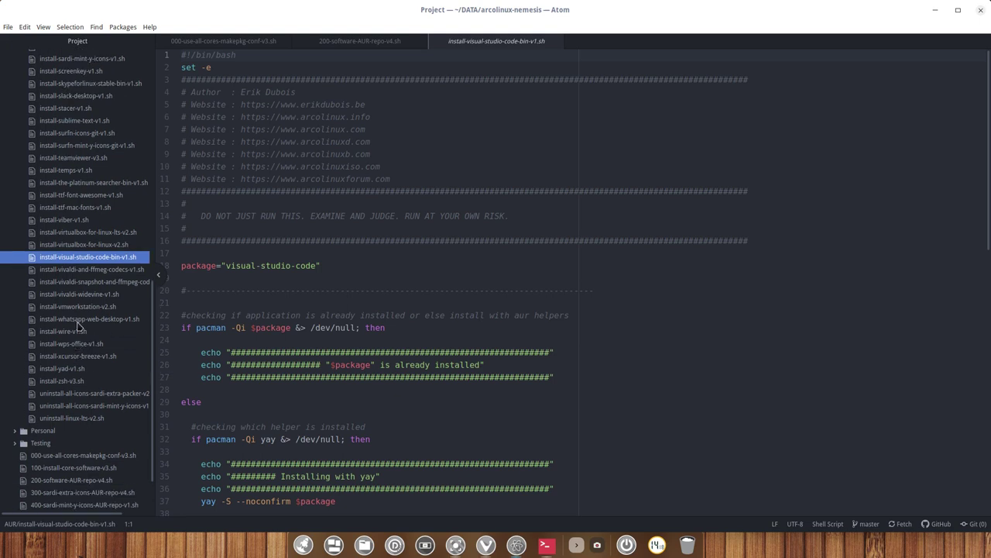
click(81, 309)
click(87, 298)
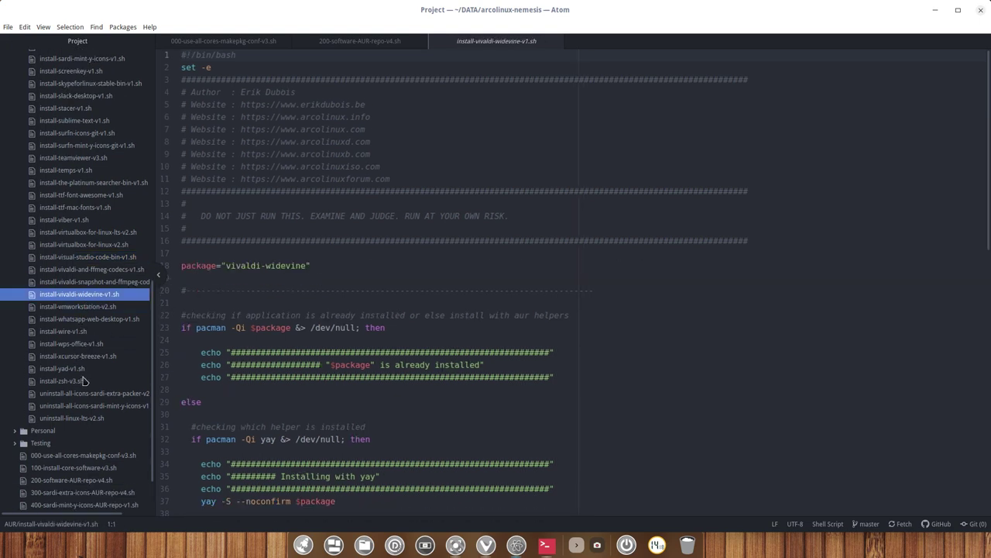
click(71, 345)
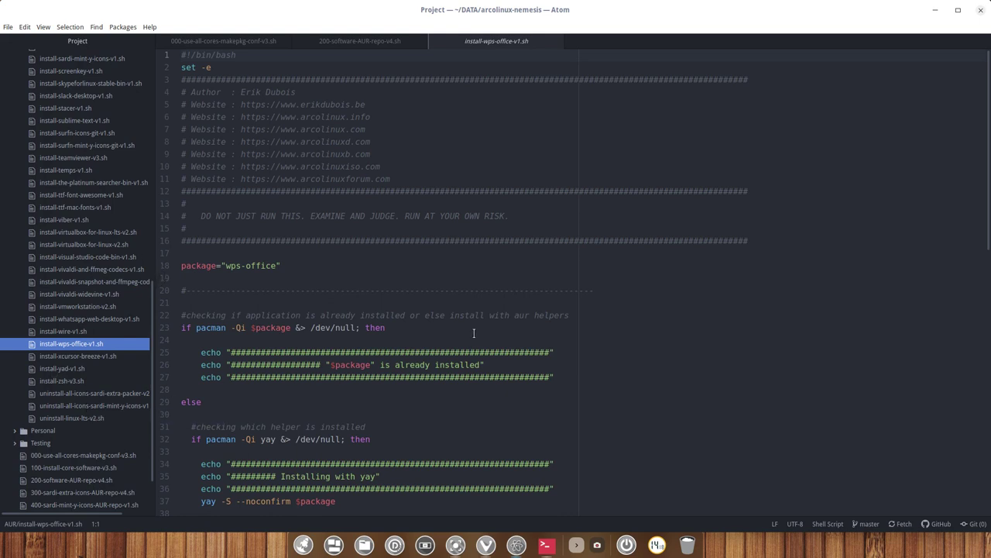
Review the uninstall scripts for linux-lts, sardi mint-y icons and sardi extra packer icons.
click(59, 419)
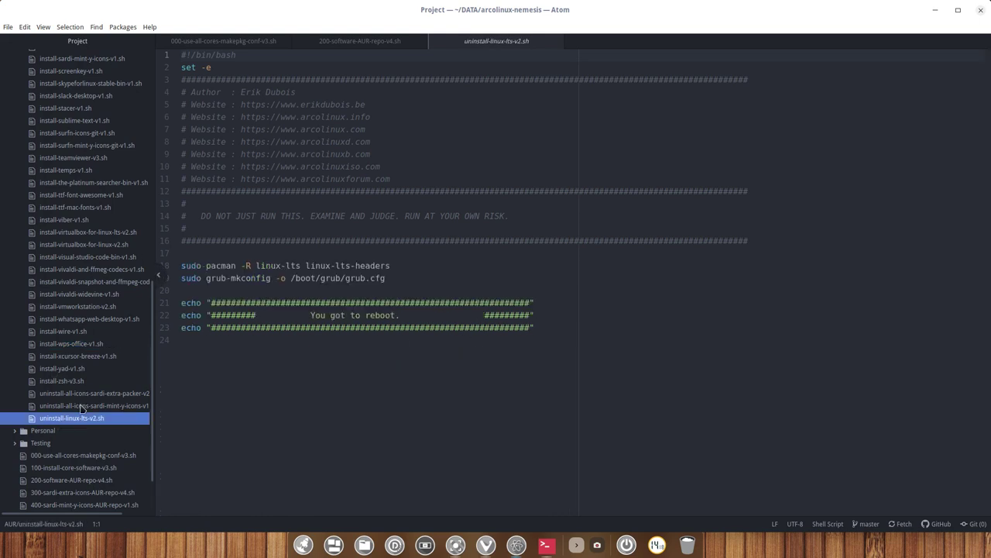
click(81, 407)
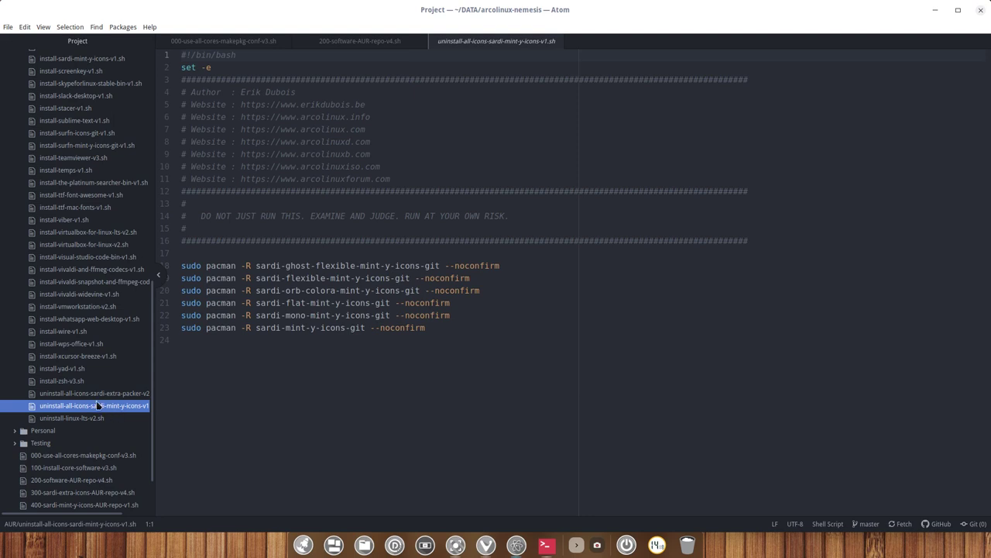
click(104, 395)
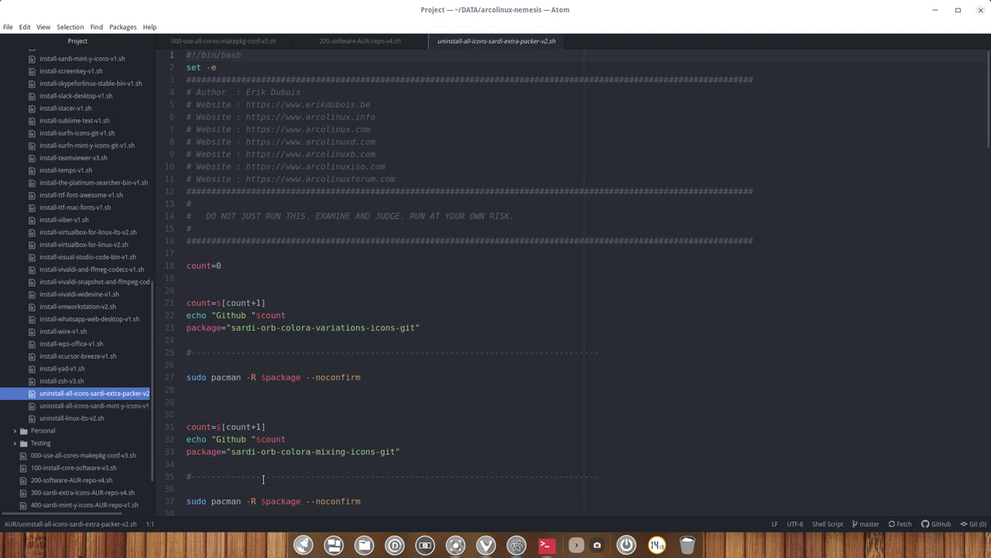
Collapse the AUR folder to show the arcolinux-nemesis top-level folders and scripts.
scroll(99, 358, up, 20)
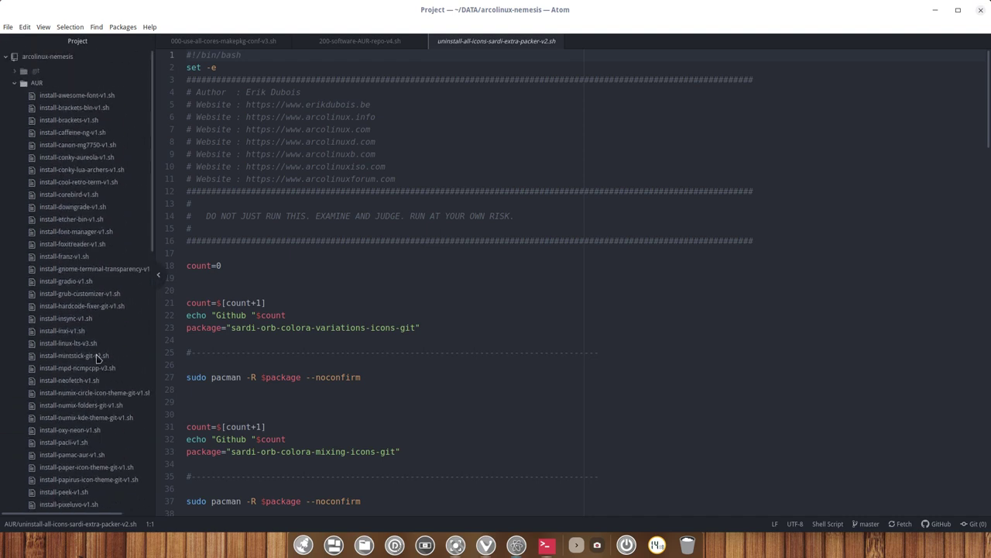
click(15, 83)
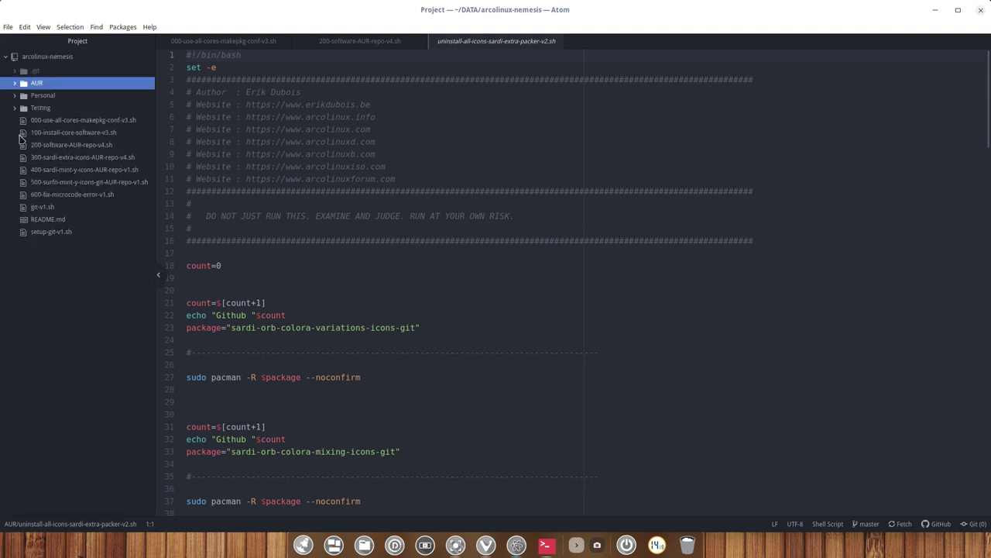